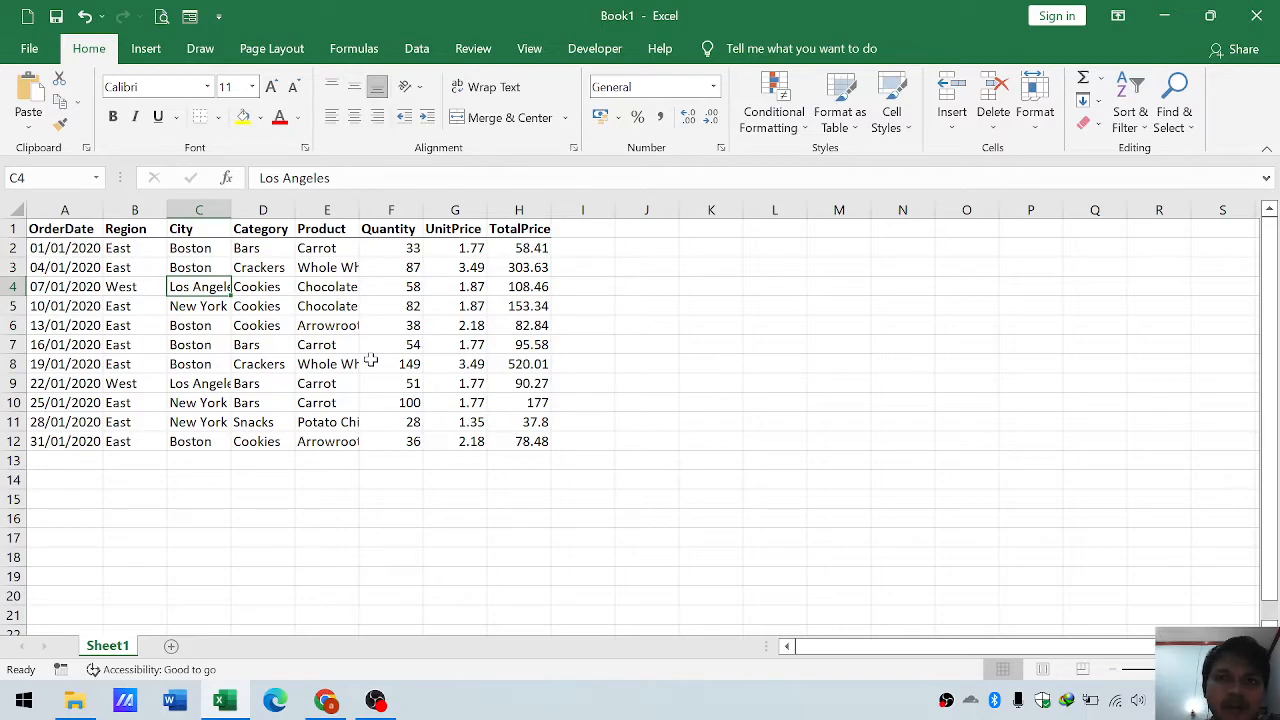
- Convert the order data in A1:H12 into a table with headers
click(298, 272)
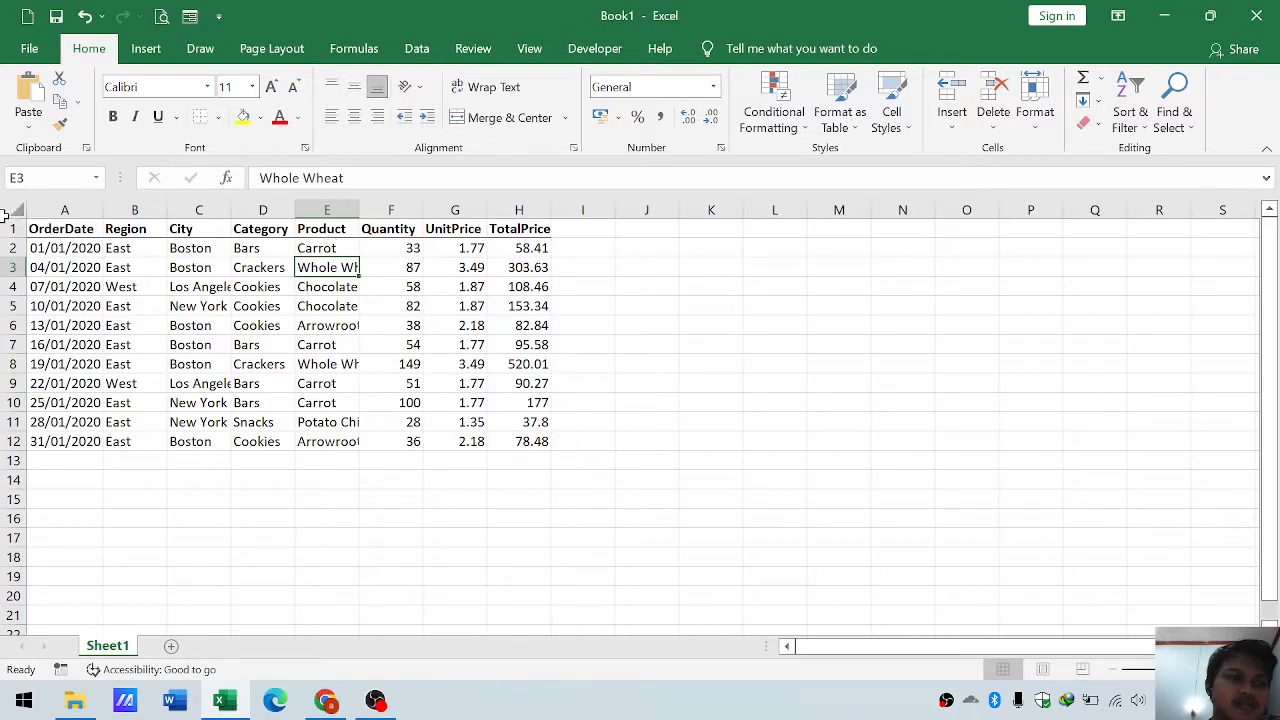
click(14, 228)
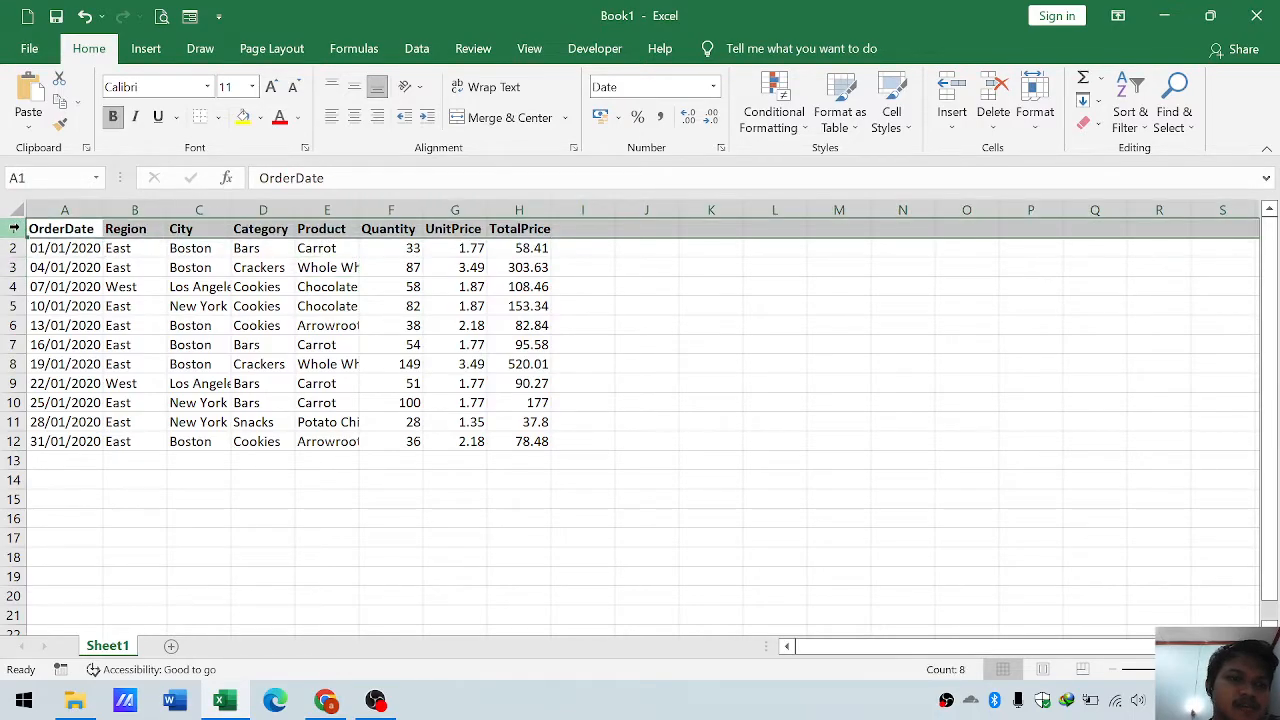
click(138, 248)
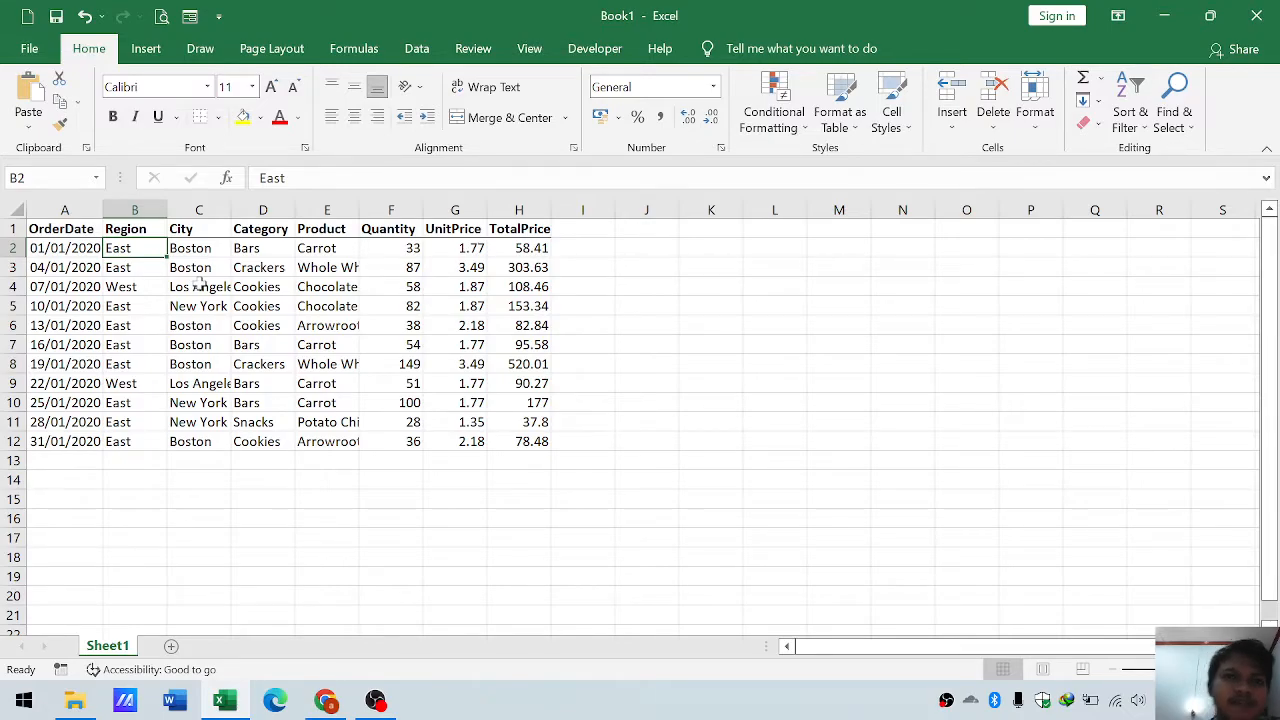
click(201, 286)
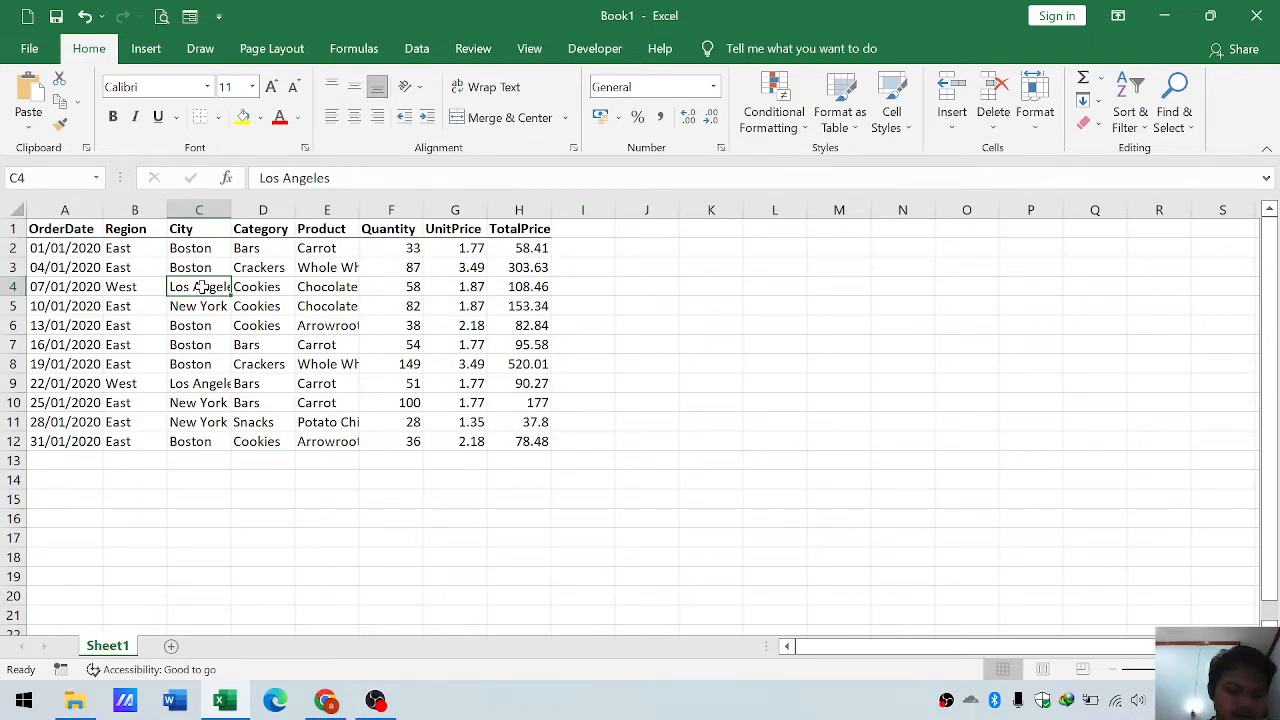
key(ctrl+t)
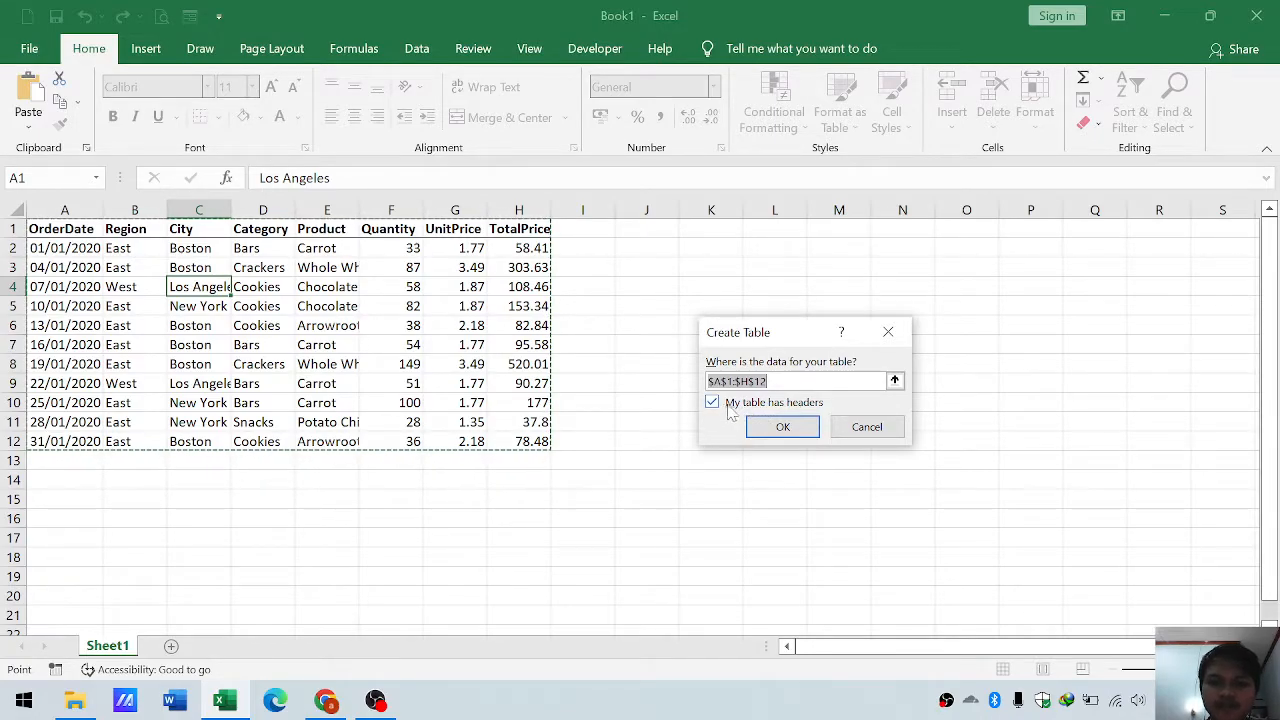
click(781, 428)
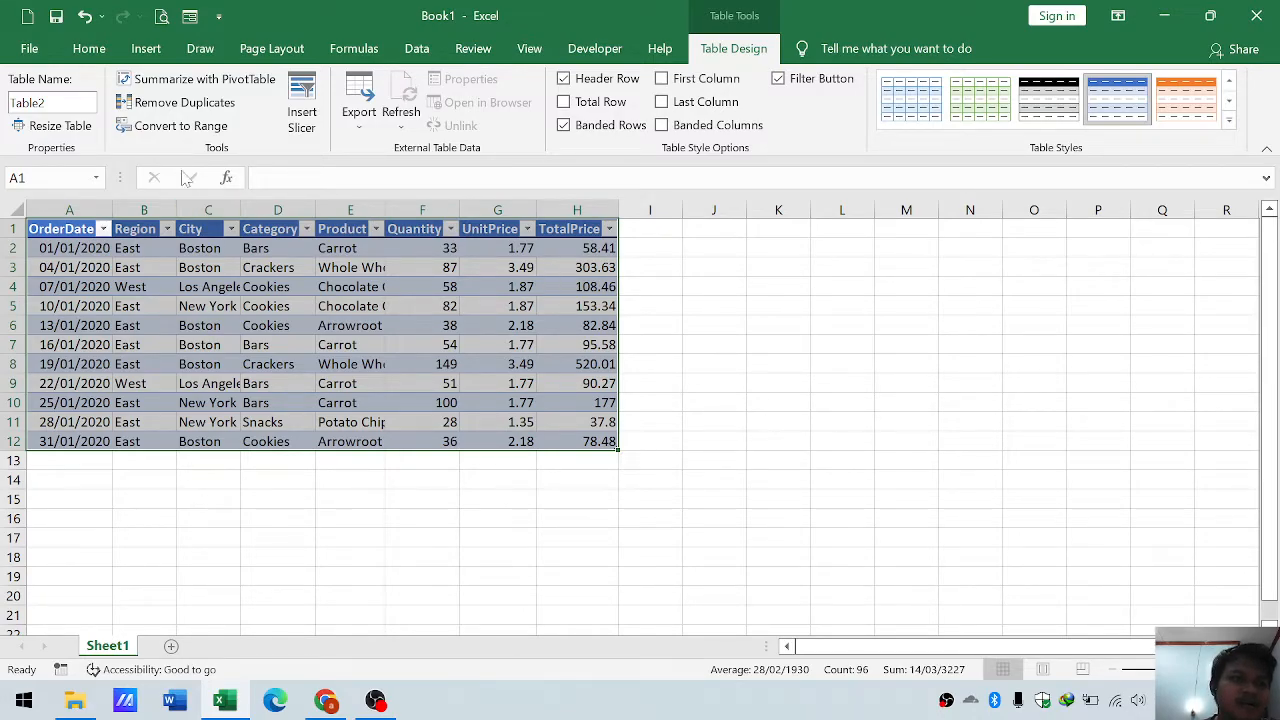
- Rename the new table as Torders1
click(54, 103)
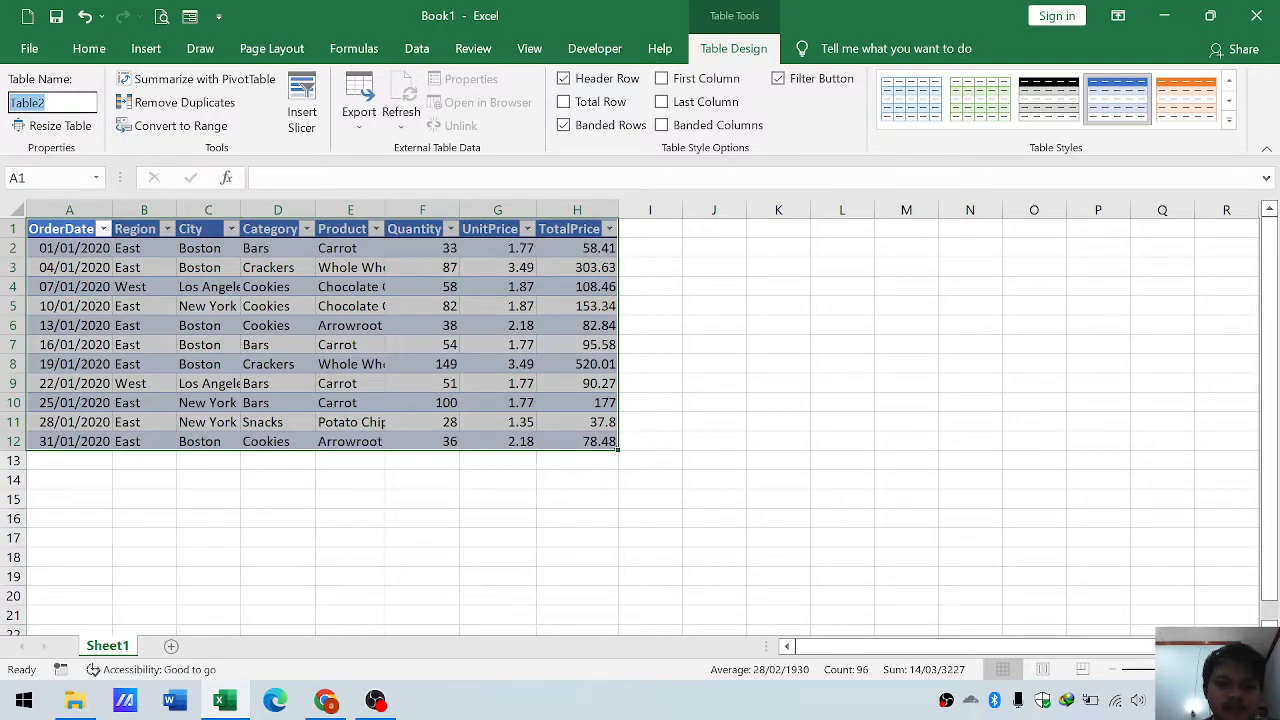
key(BackSpace)
text(lorder)
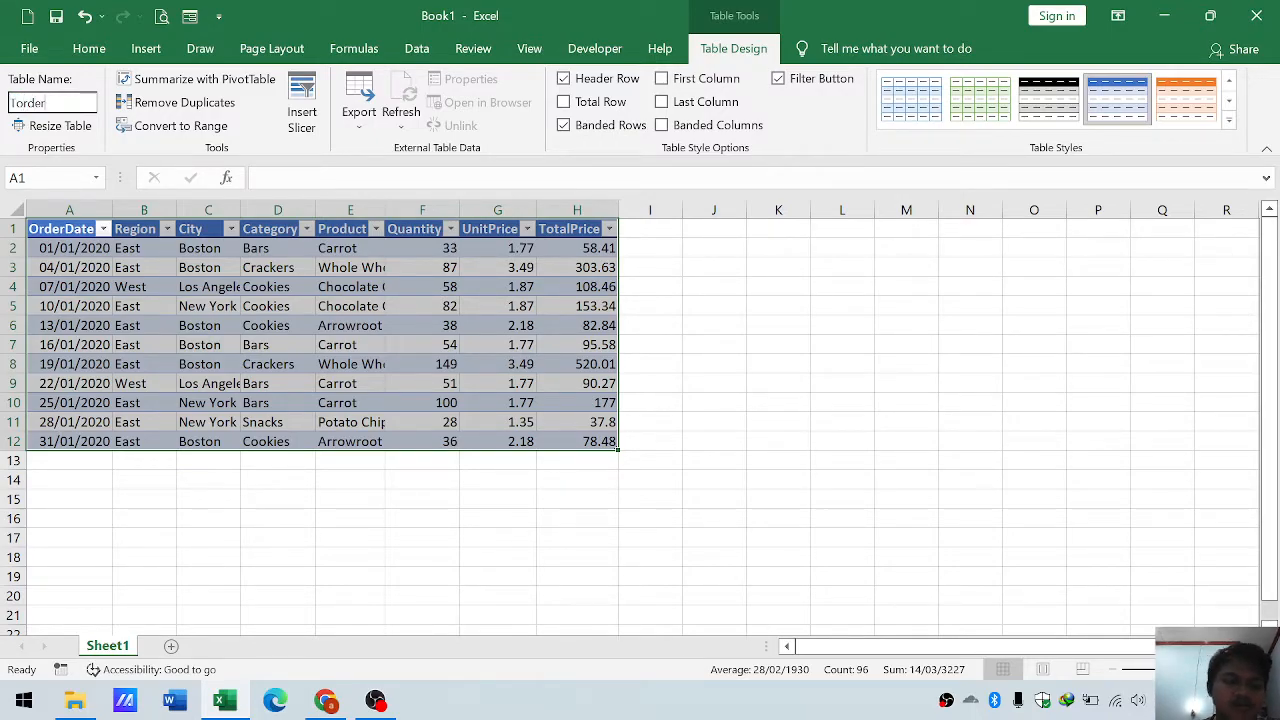
text(s1)
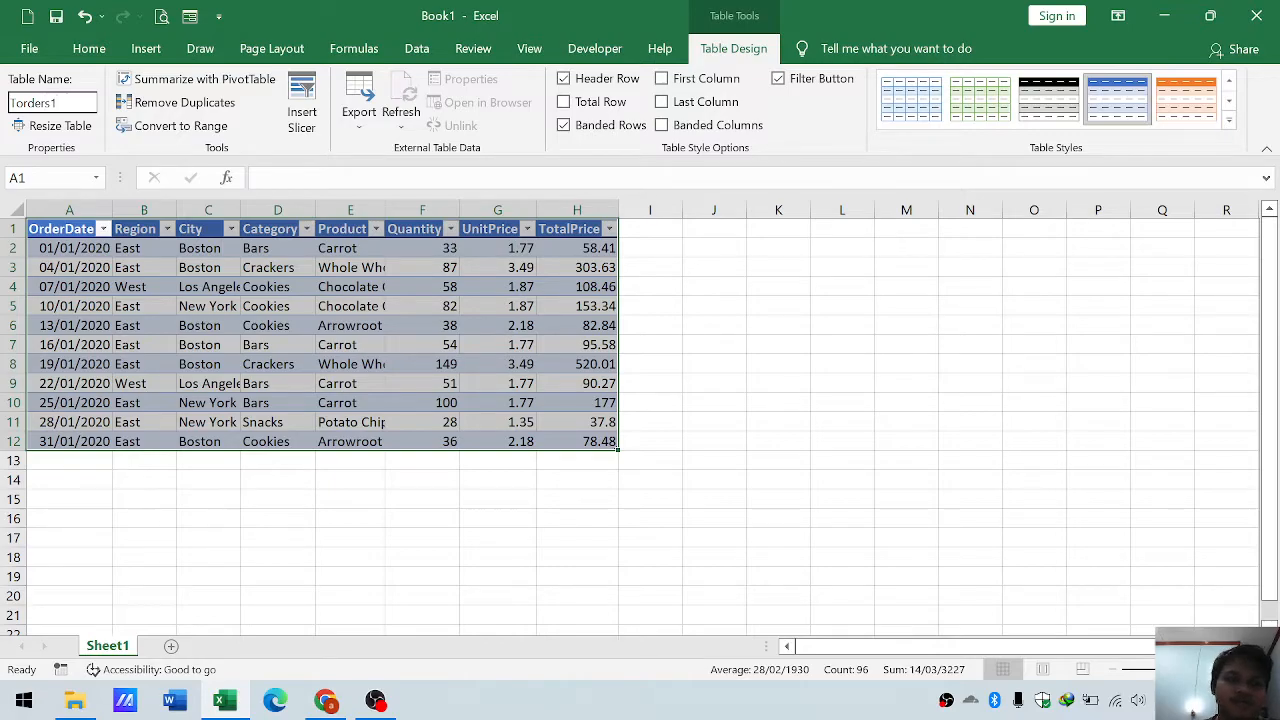
key(Return)
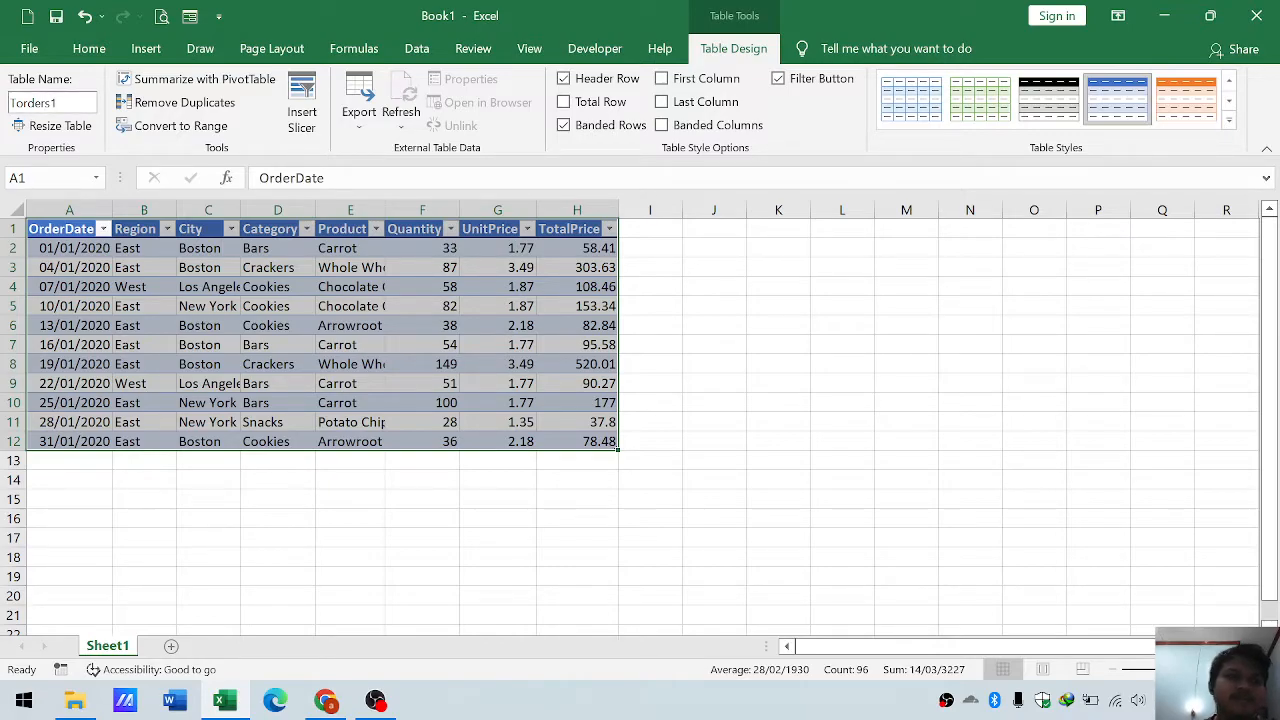
click(251, 328)
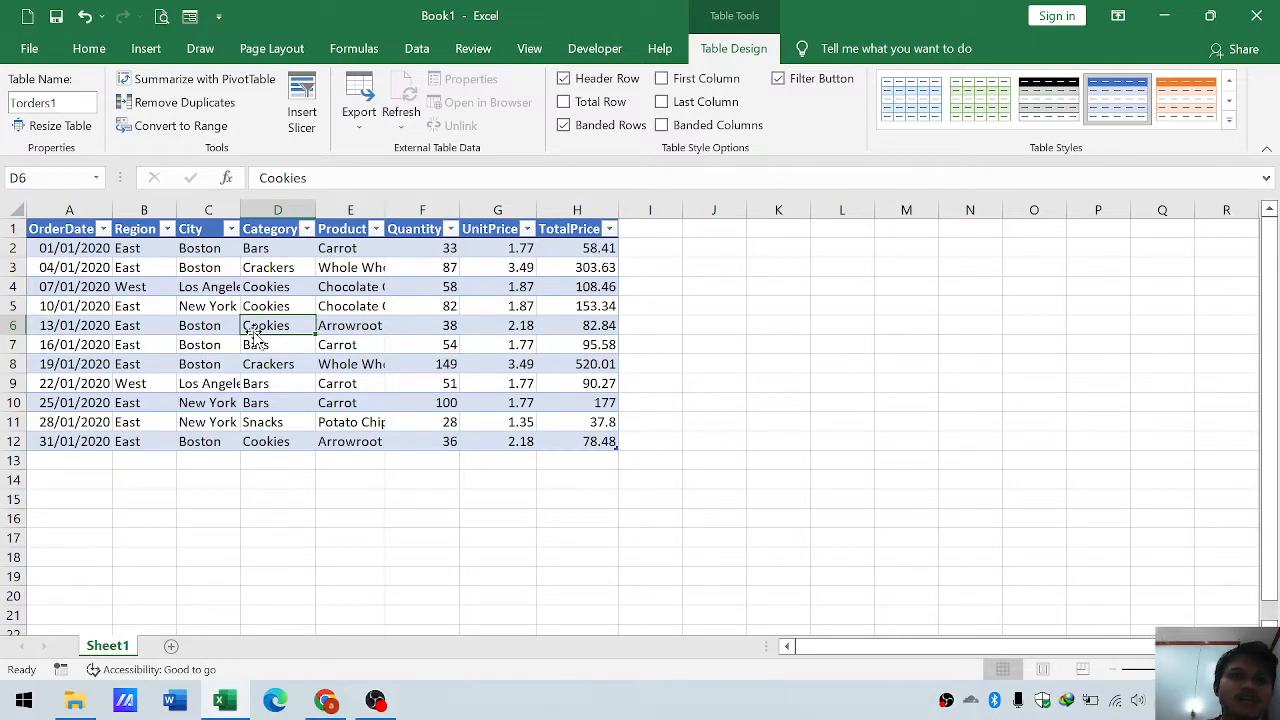
- Add a new worksheet and name it PIVOT
click(171, 647)
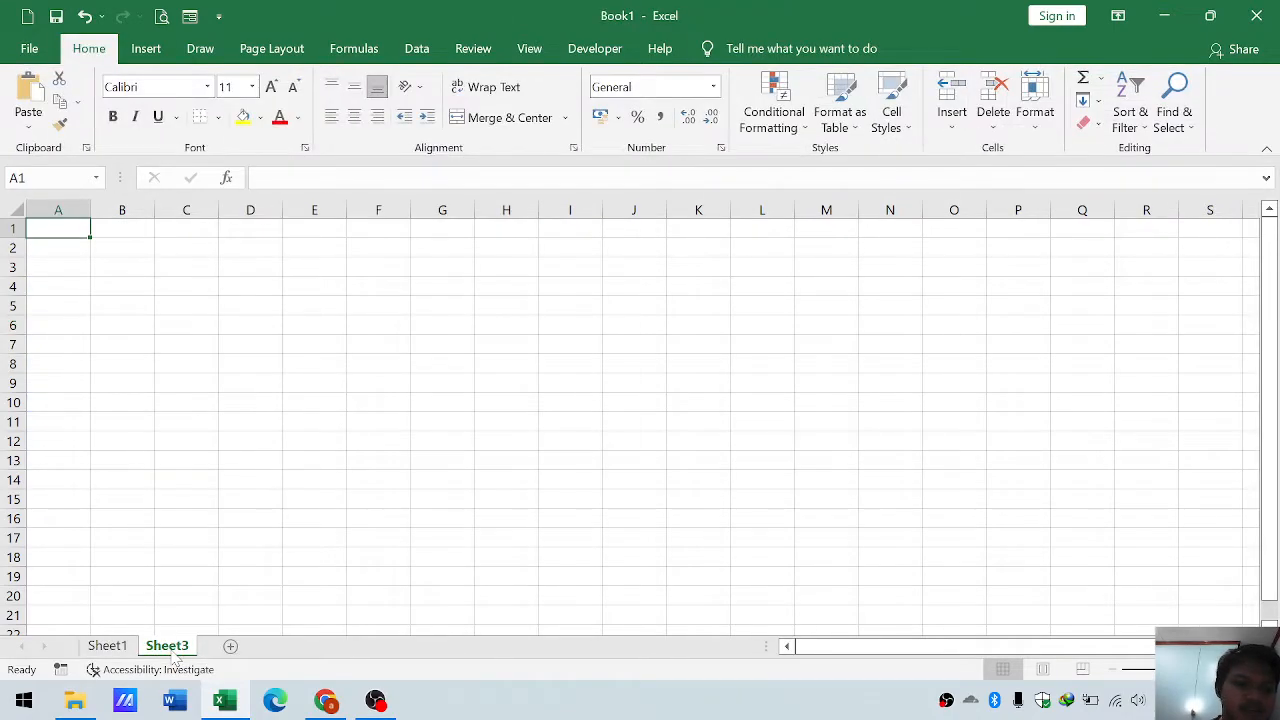
right_click(172, 652)
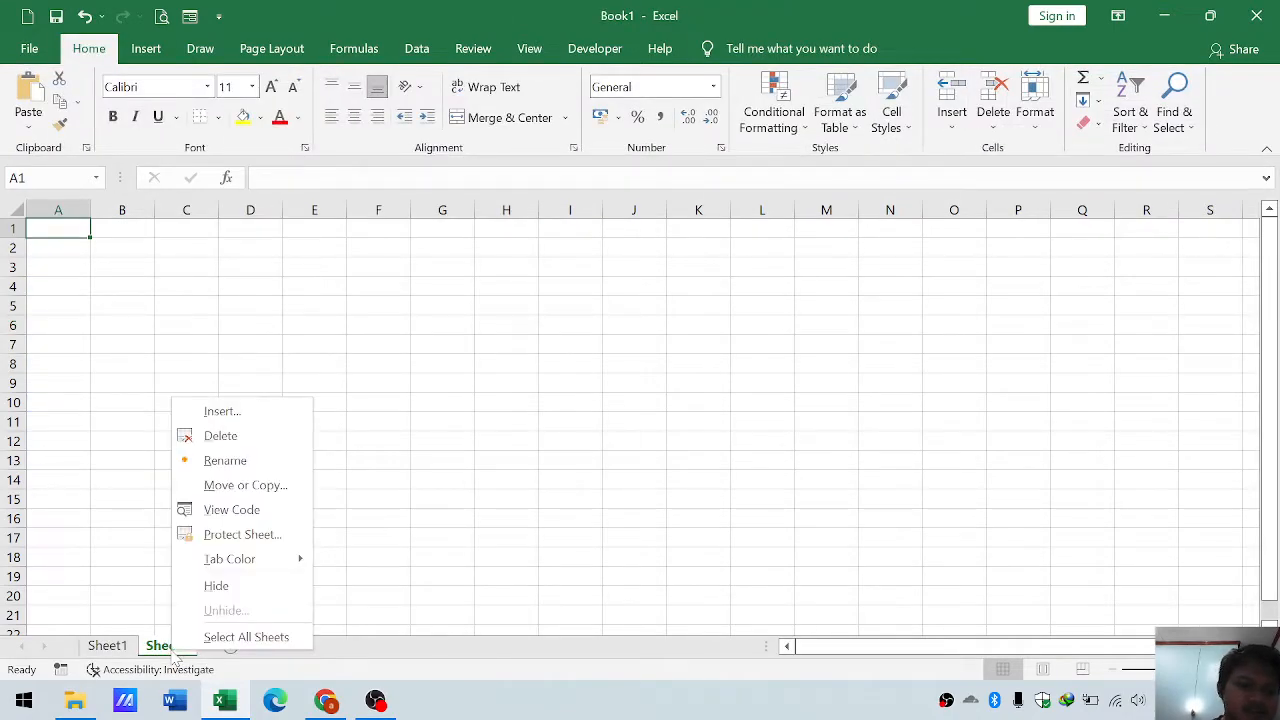
click(235, 462)
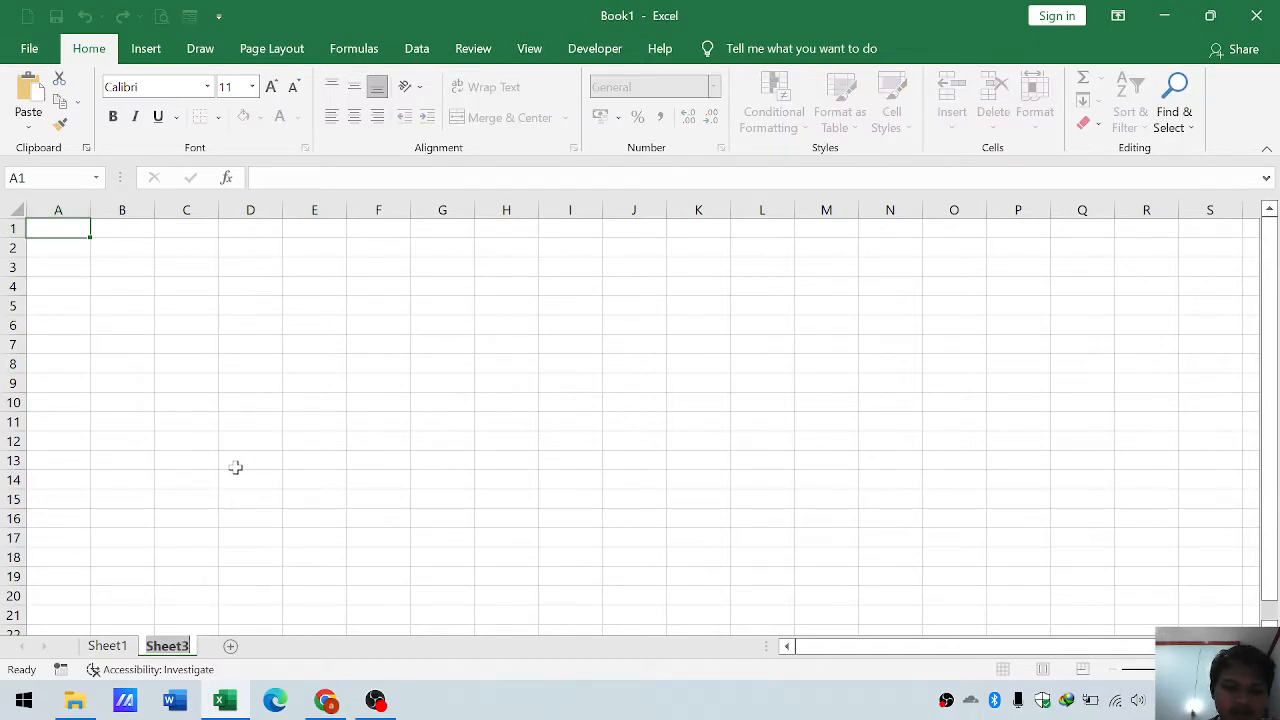
text(PIVOT)
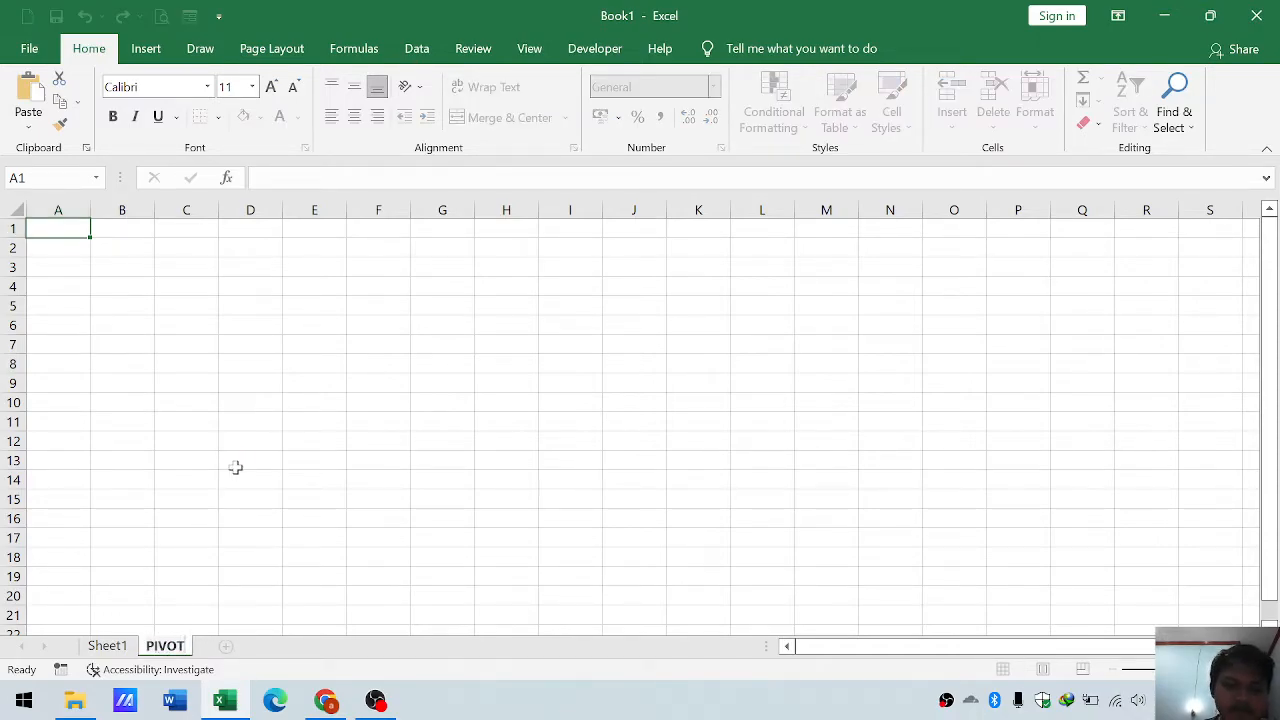
key(Return)
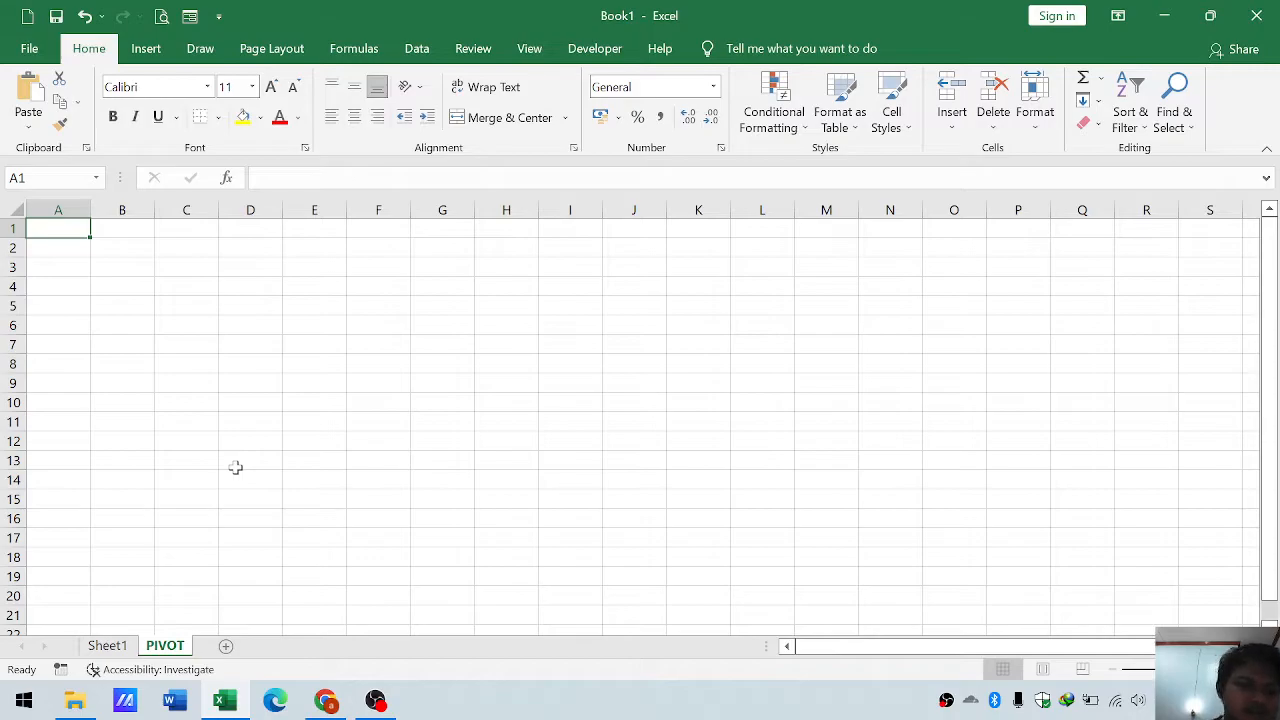
- Create a PivotTable from the Torders1 table on Sheet1, placing it at cell C3 of the existing PIVOT sheet
click(116, 646)
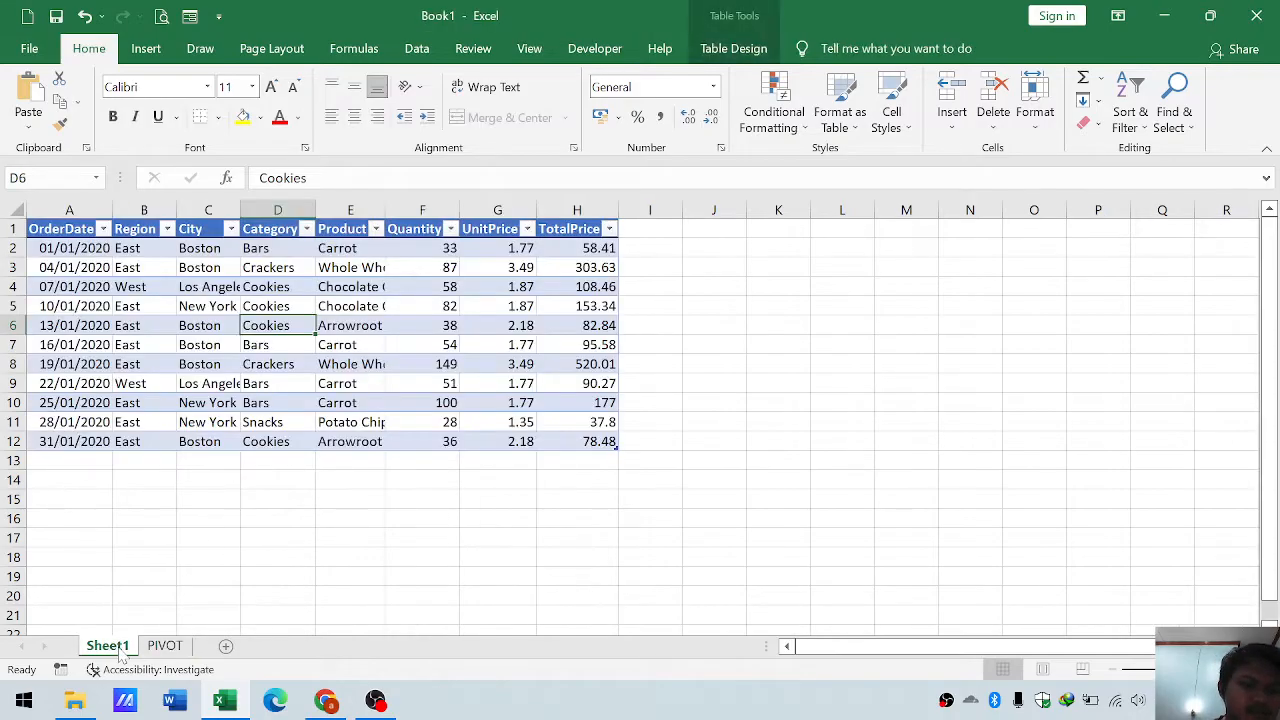
click(214, 309)
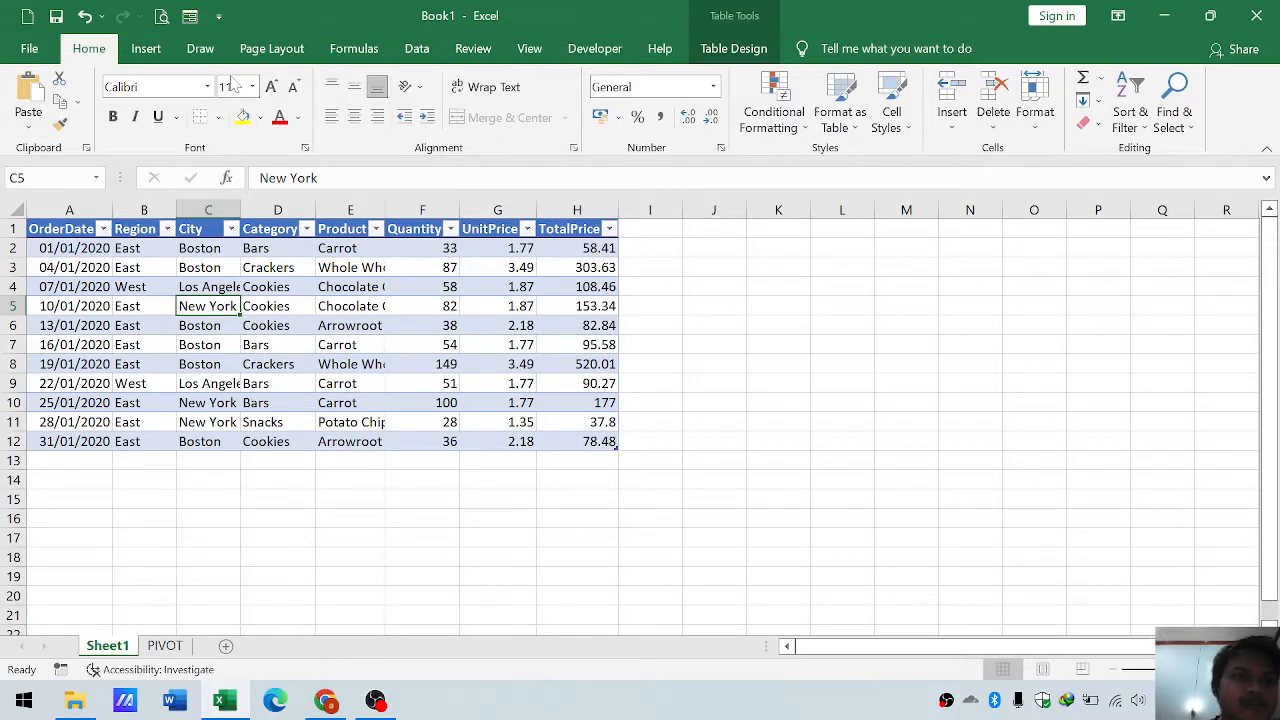
click(146, 50)
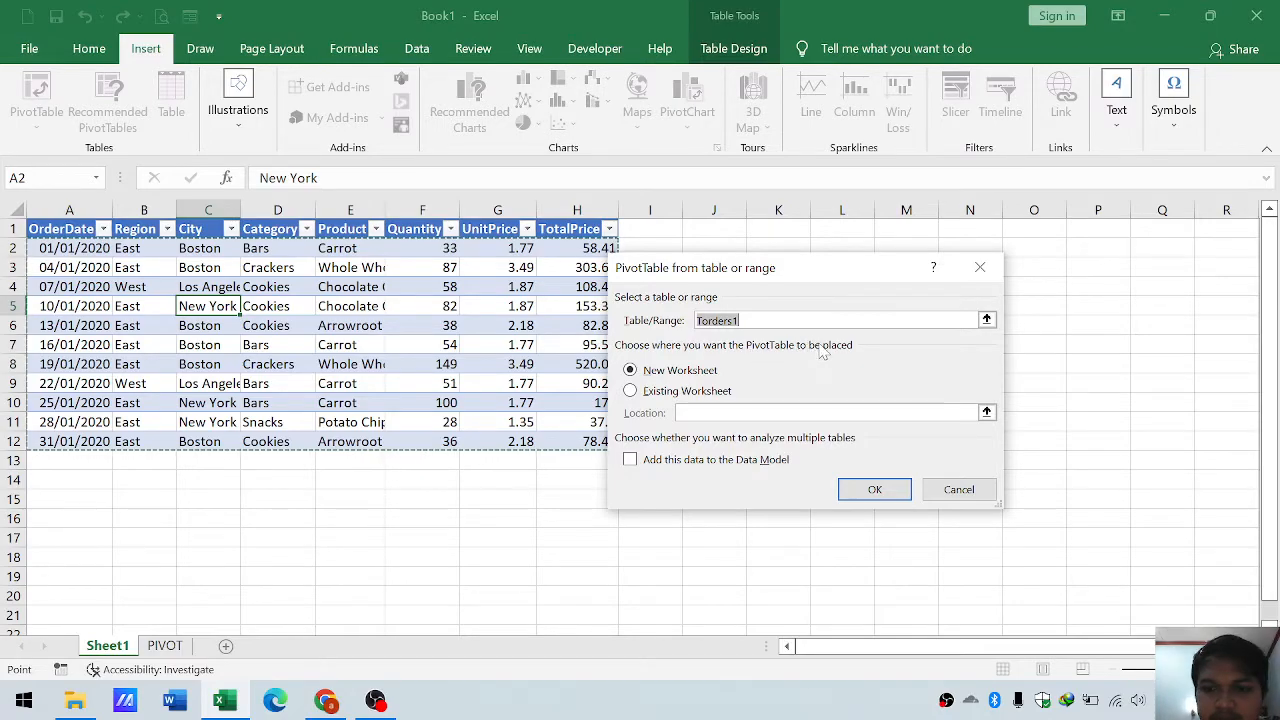
click(660, 392)
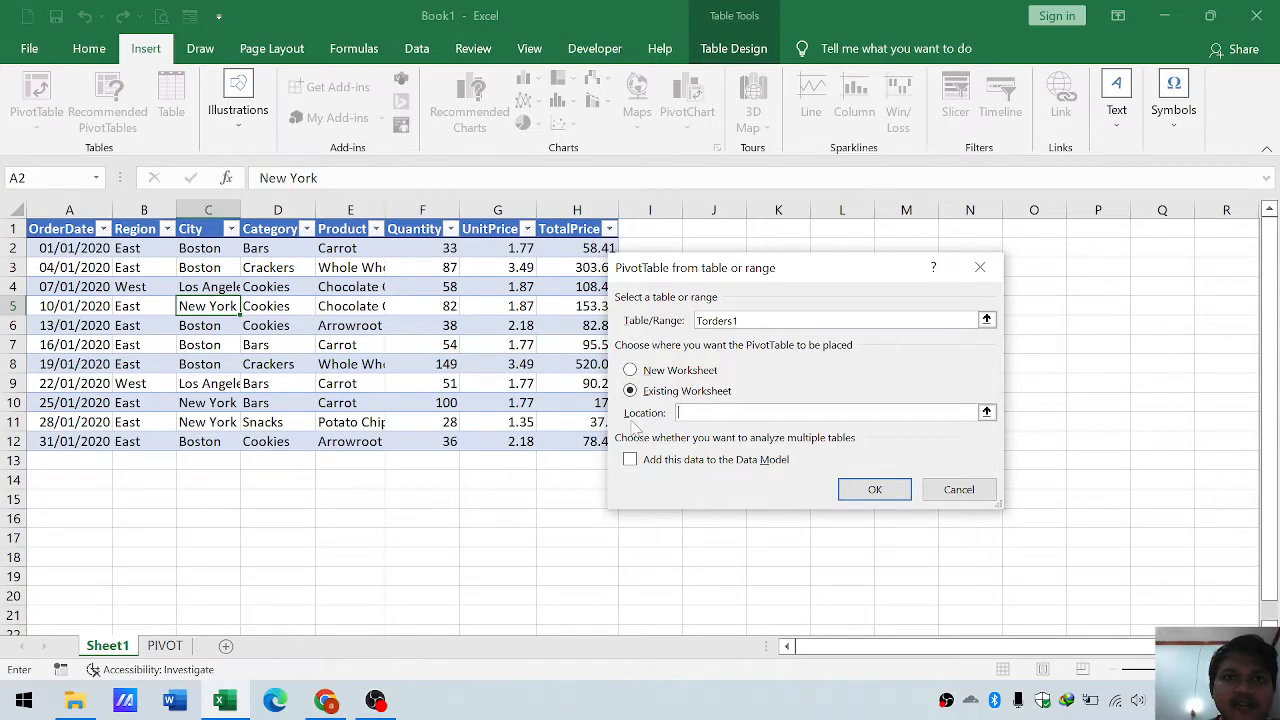
click(165, 650)
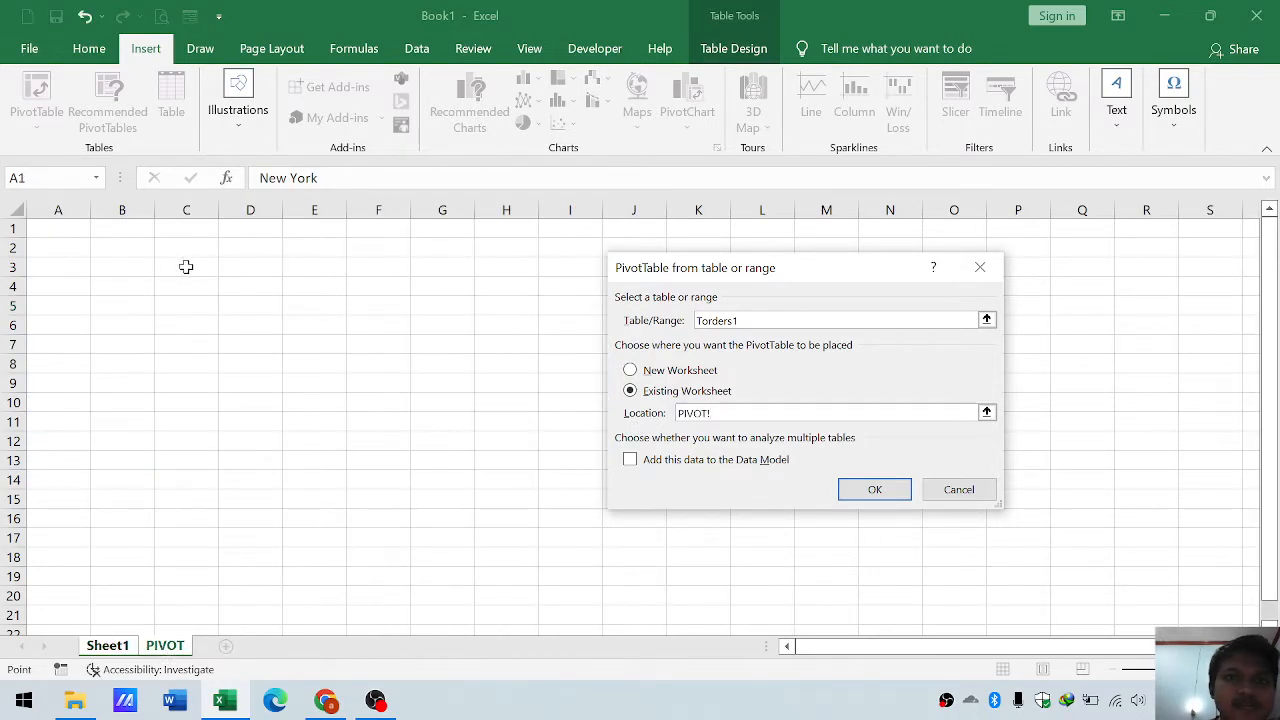
click(186, 267)
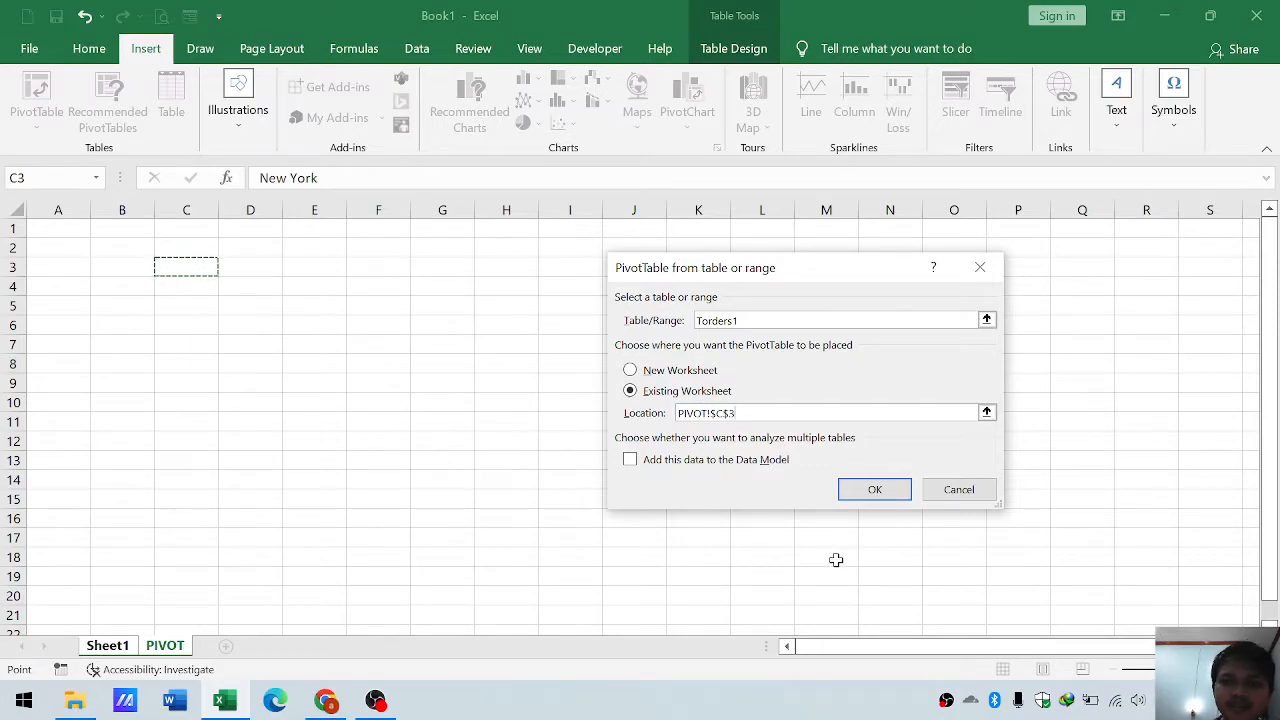
click(874, 490)
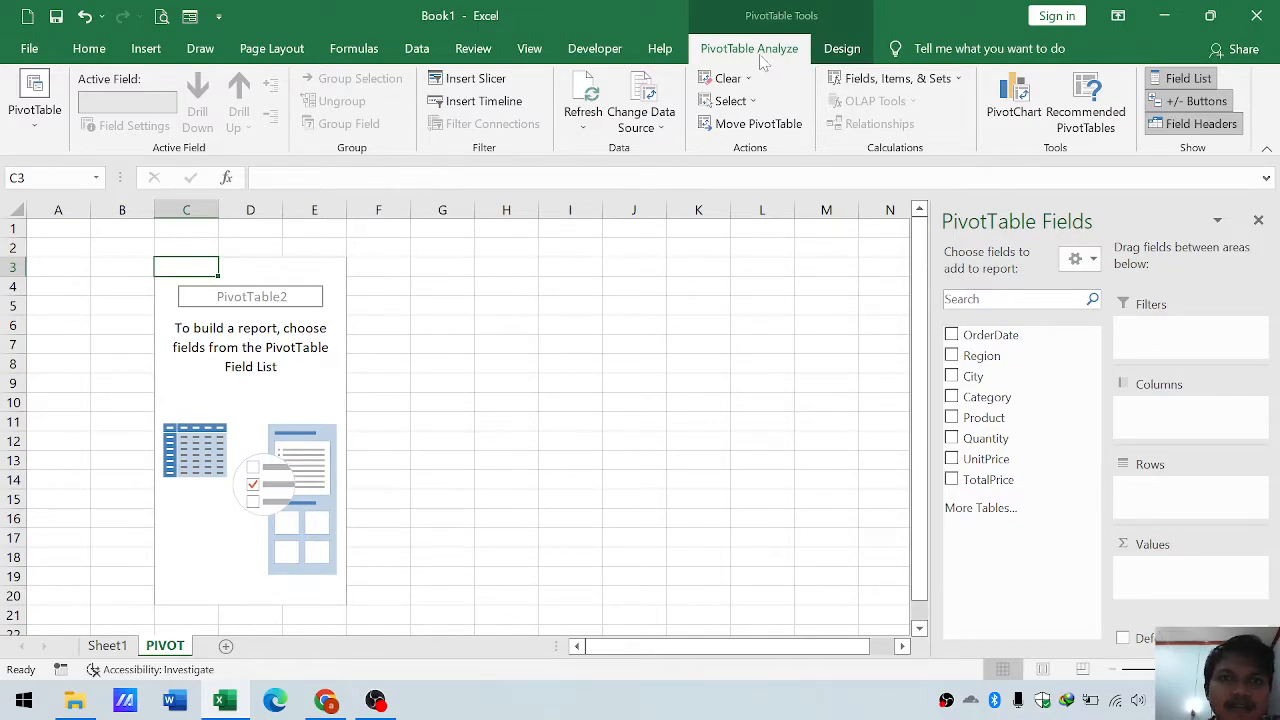
- Rename the empty PivotTable as CVsalesquantity
click(33, 100)
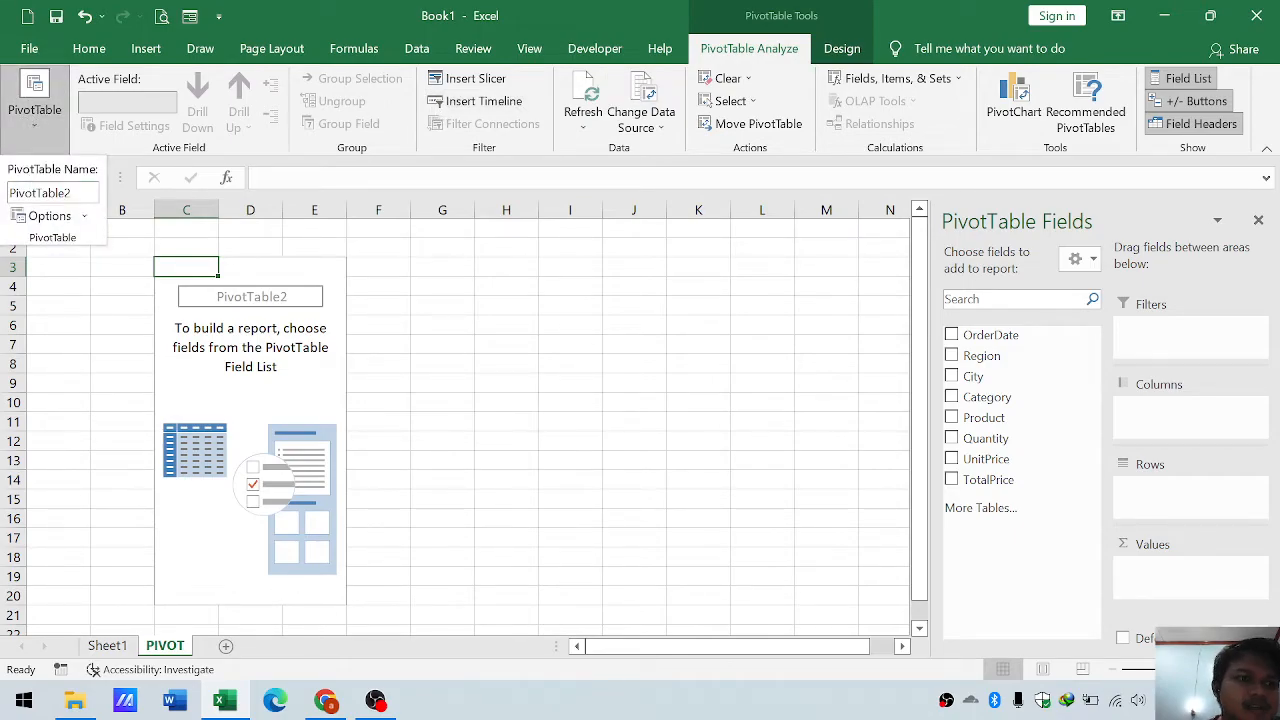
click(34, 190)
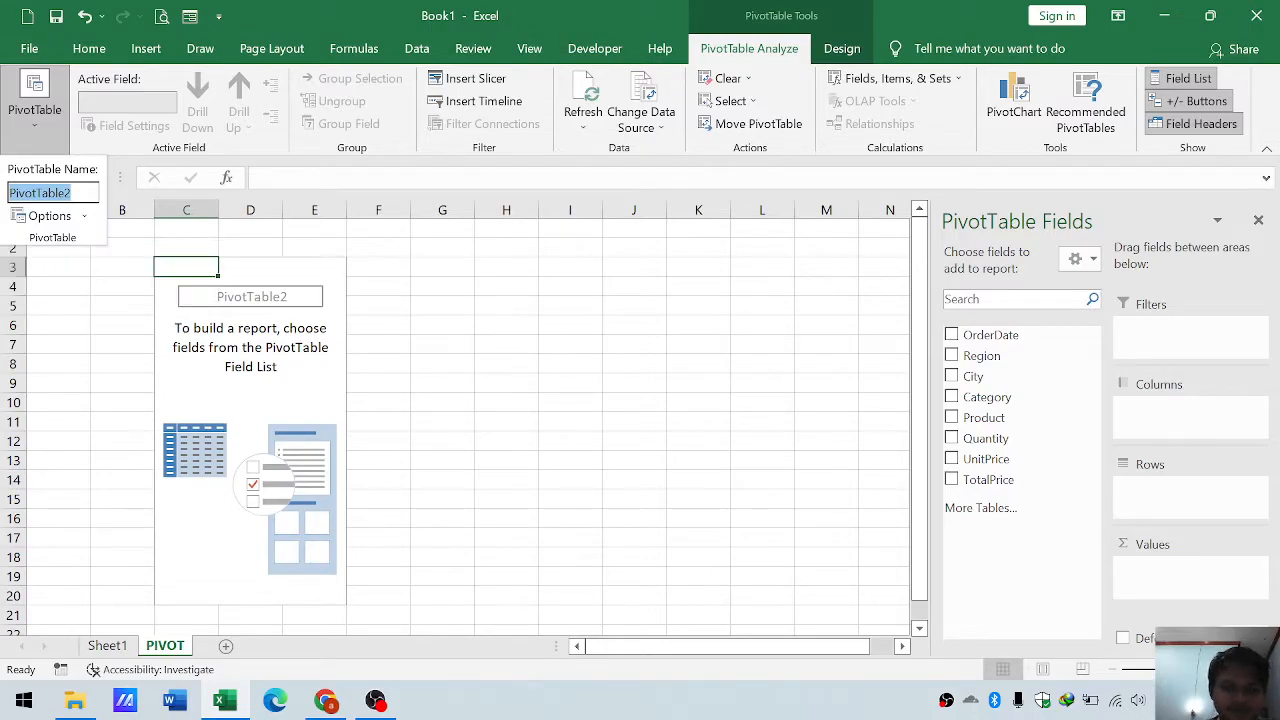
key(BackSpace)
text(CVsal)
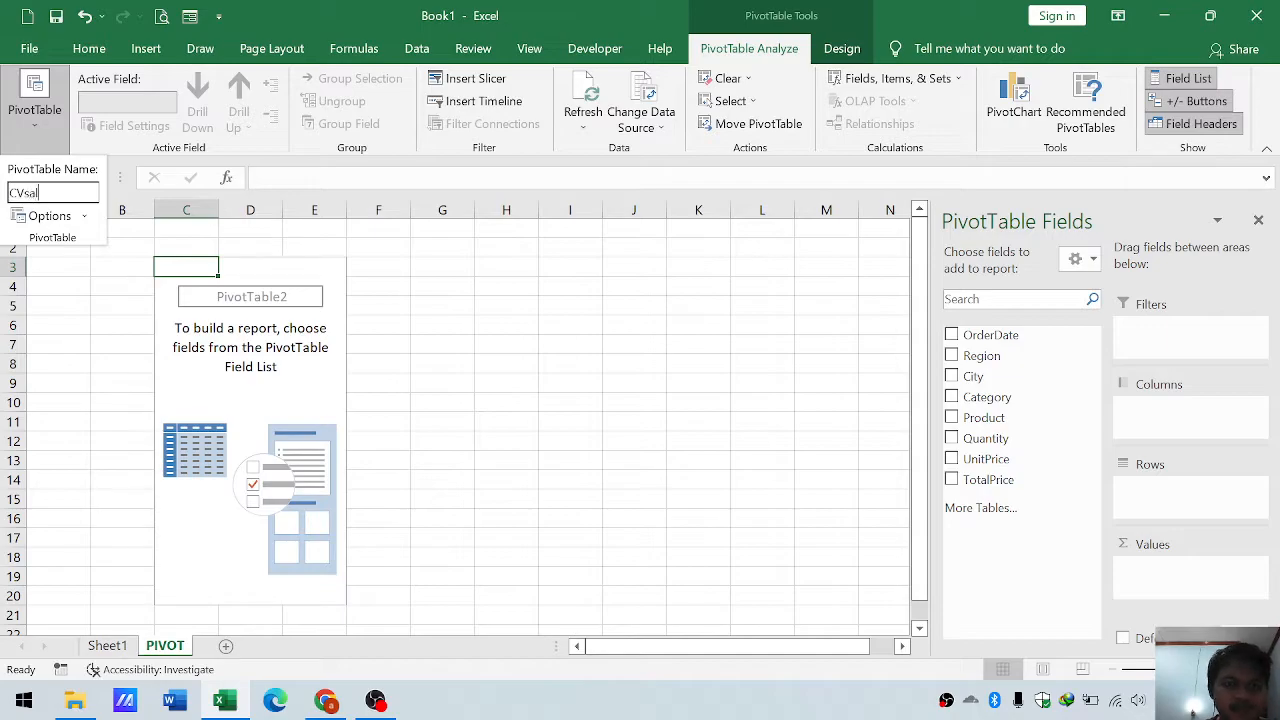
text(esquantity)
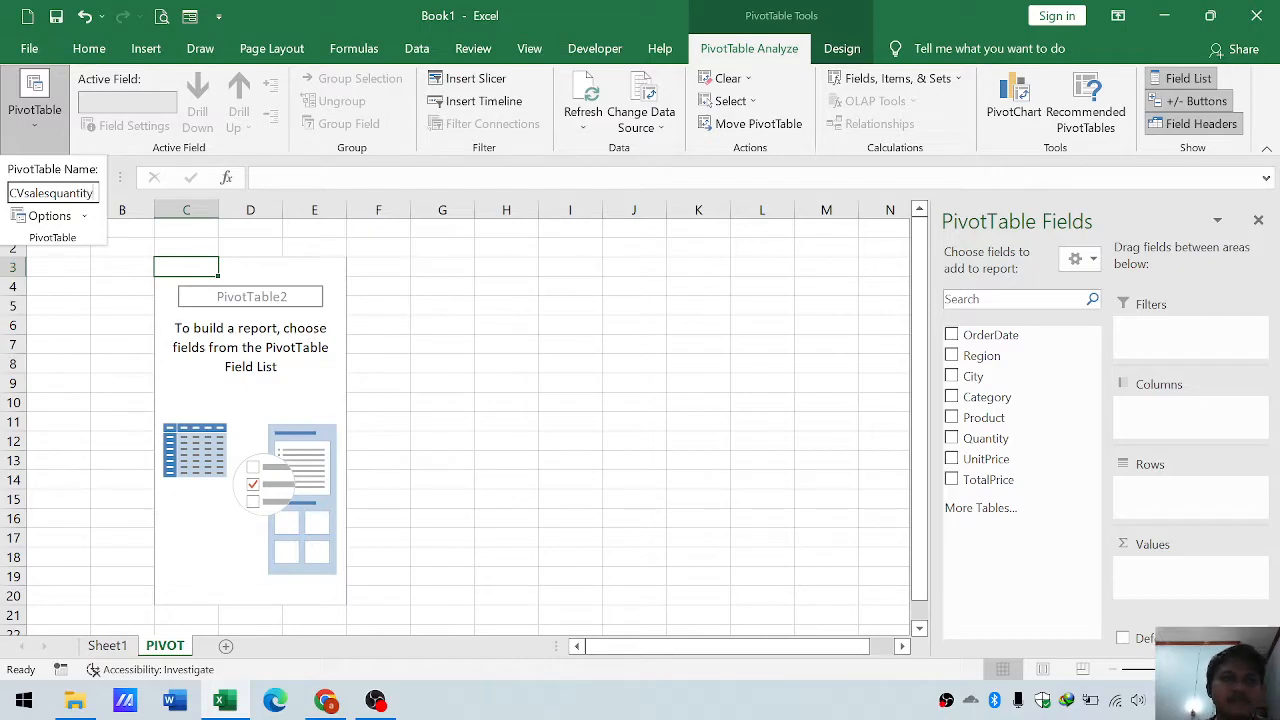
key(Return)
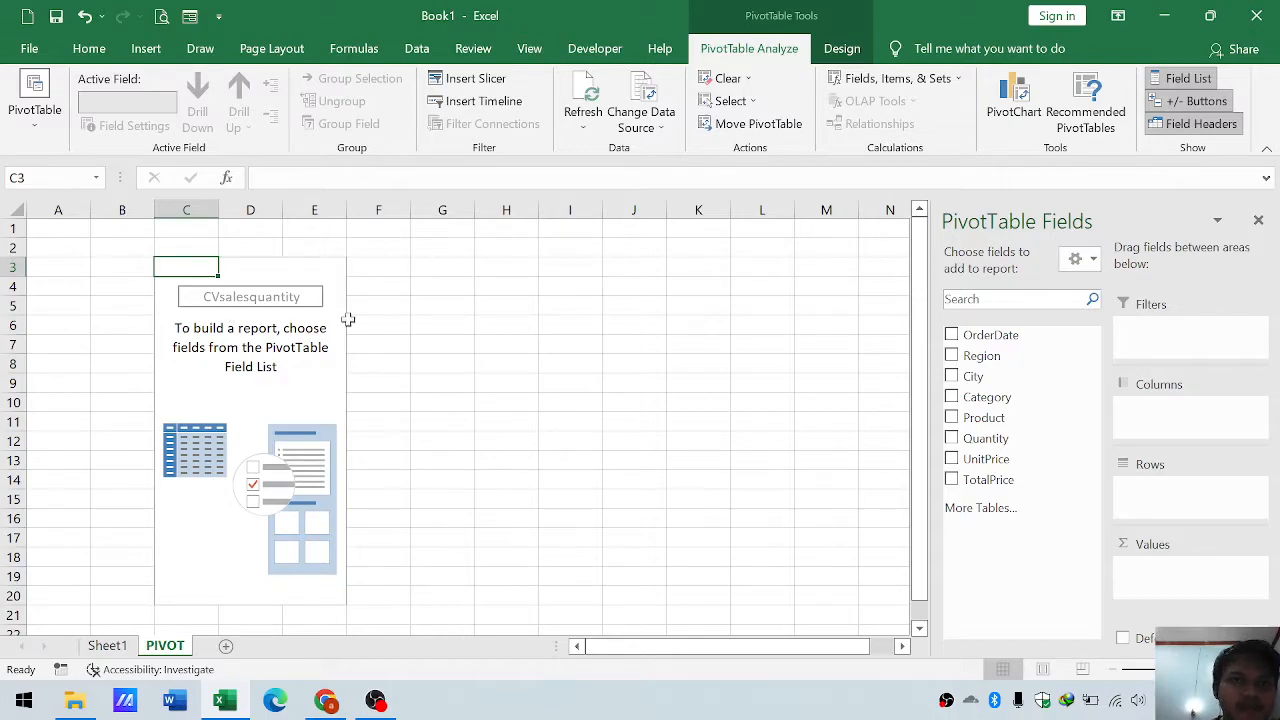
- Turn off autofitting of column widths on update in the options of the CVsalesquantity PivotTable
click(190, 384)
click(288, 403)
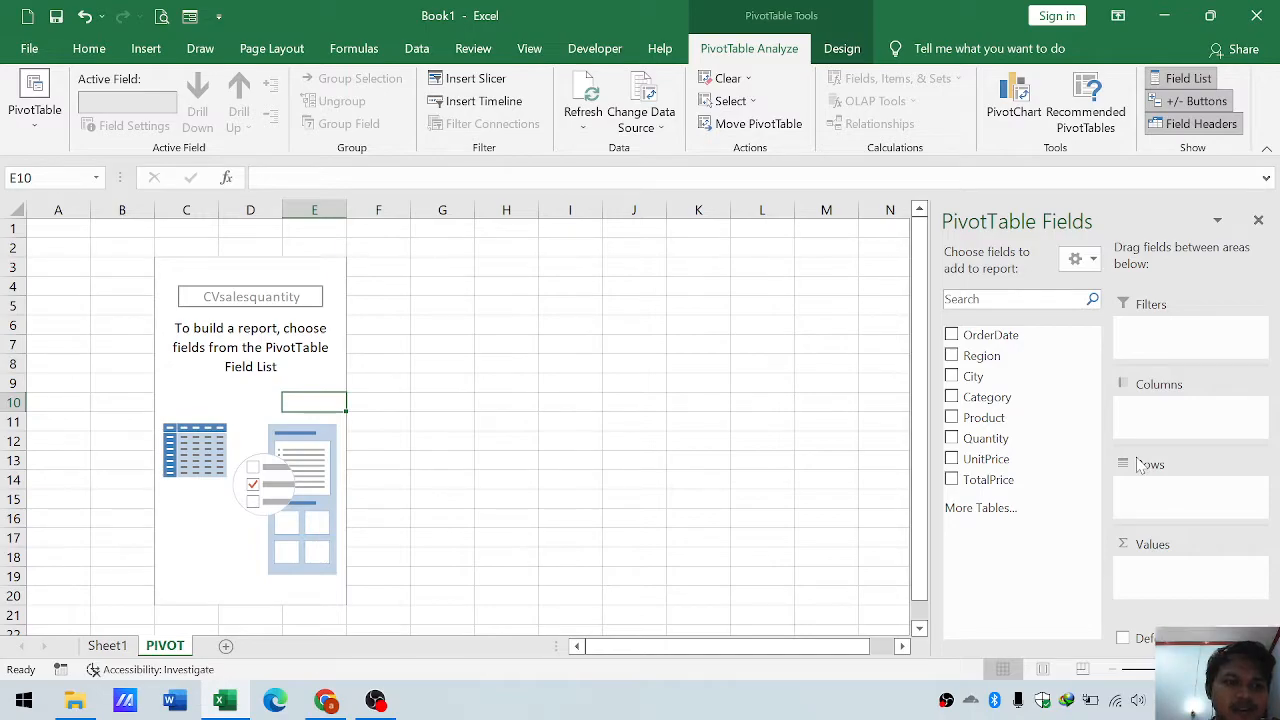
click(247, 399)
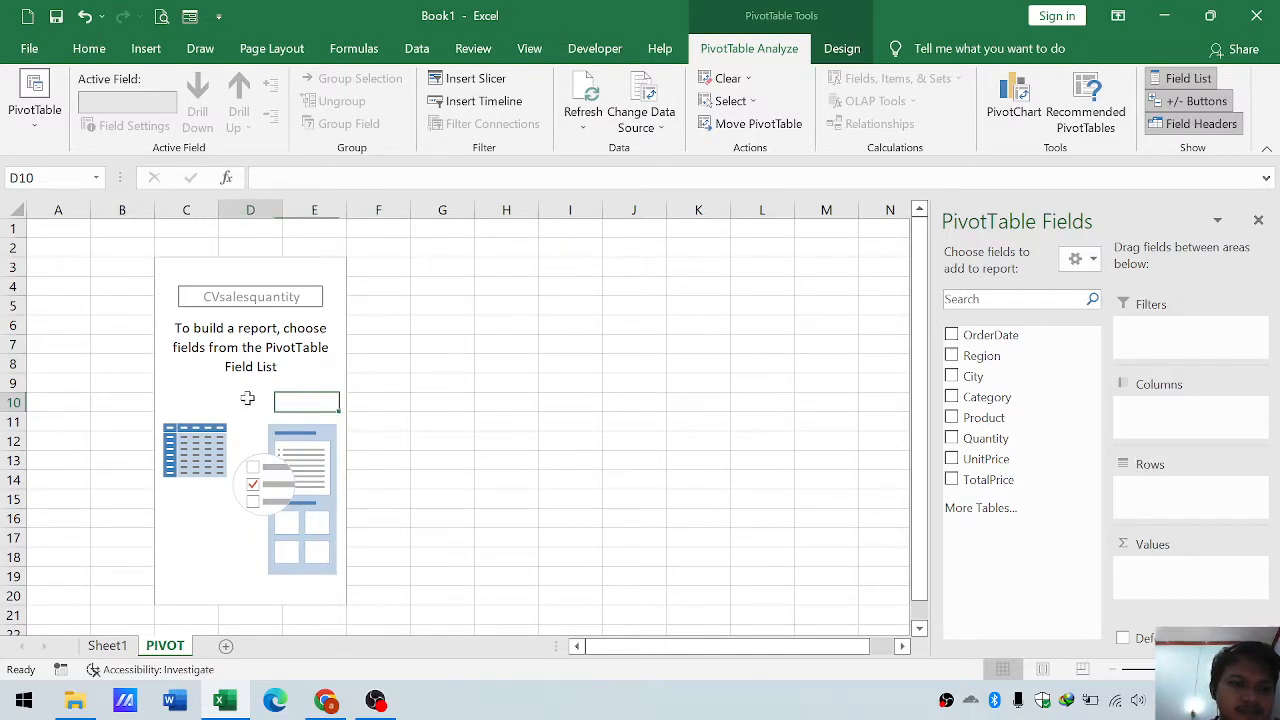
right_click(248, 401)
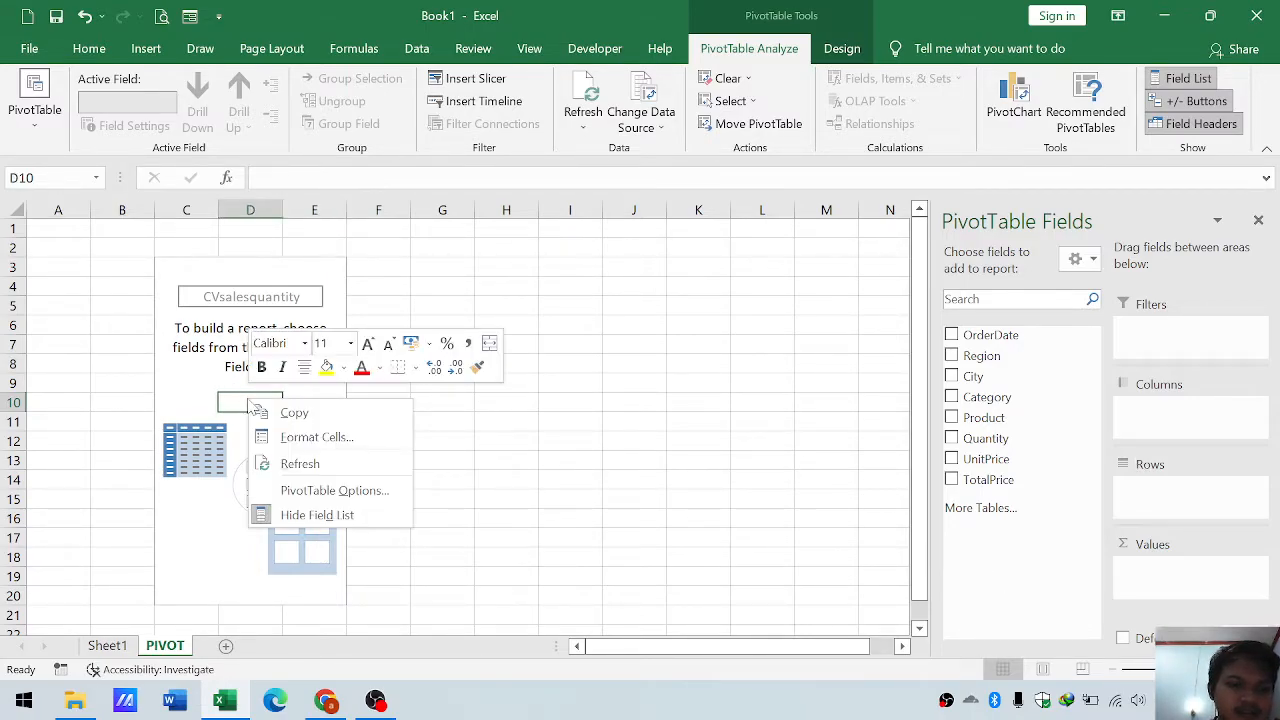
click(310, 490)
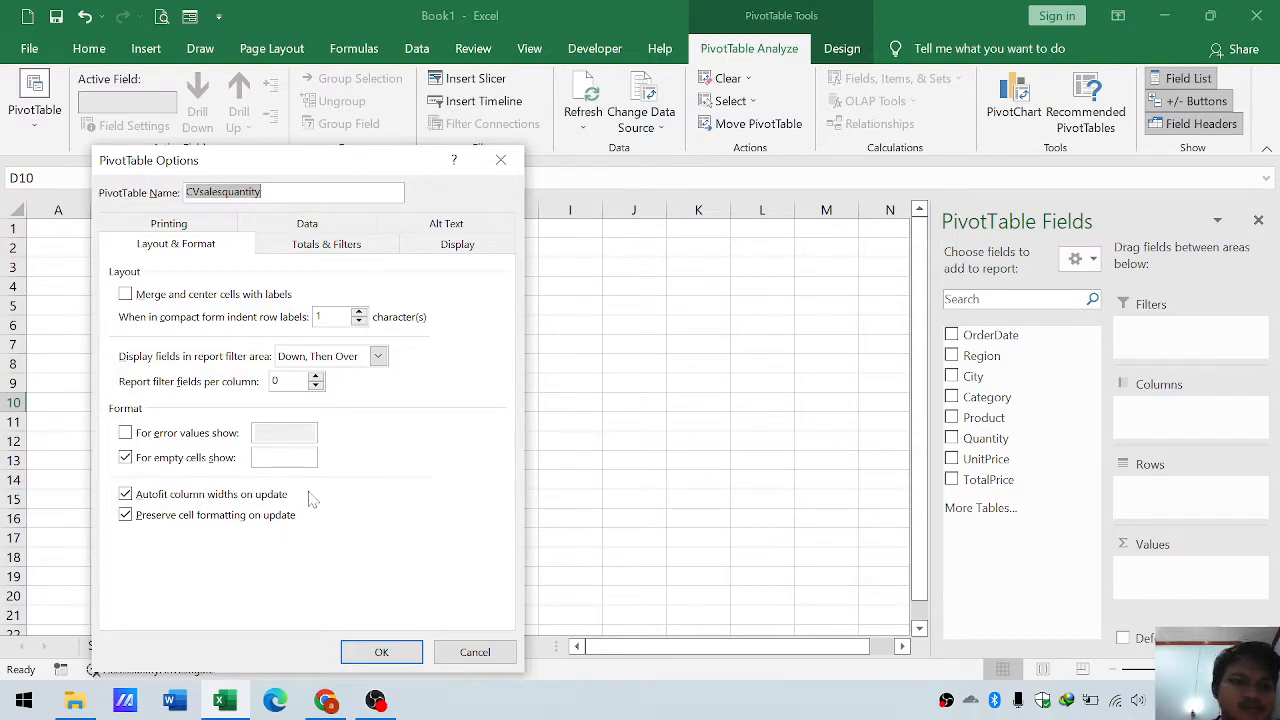
click(137, 498)
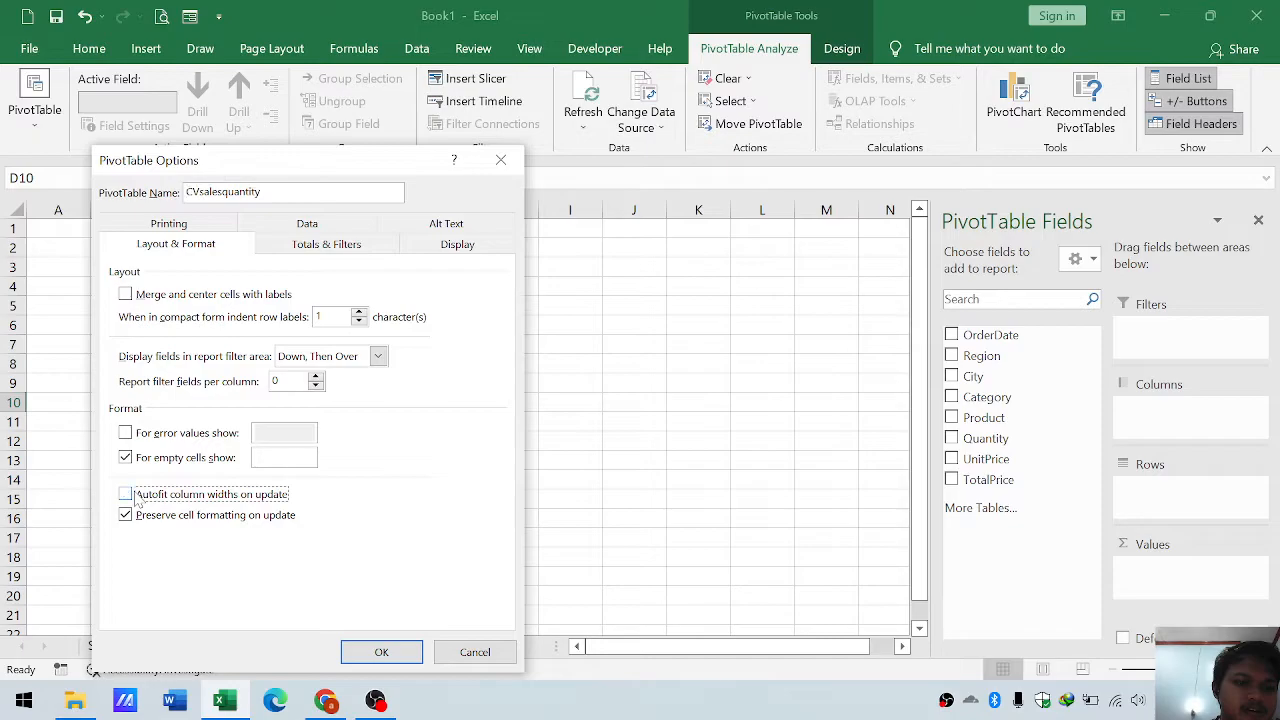
click(384, 652)
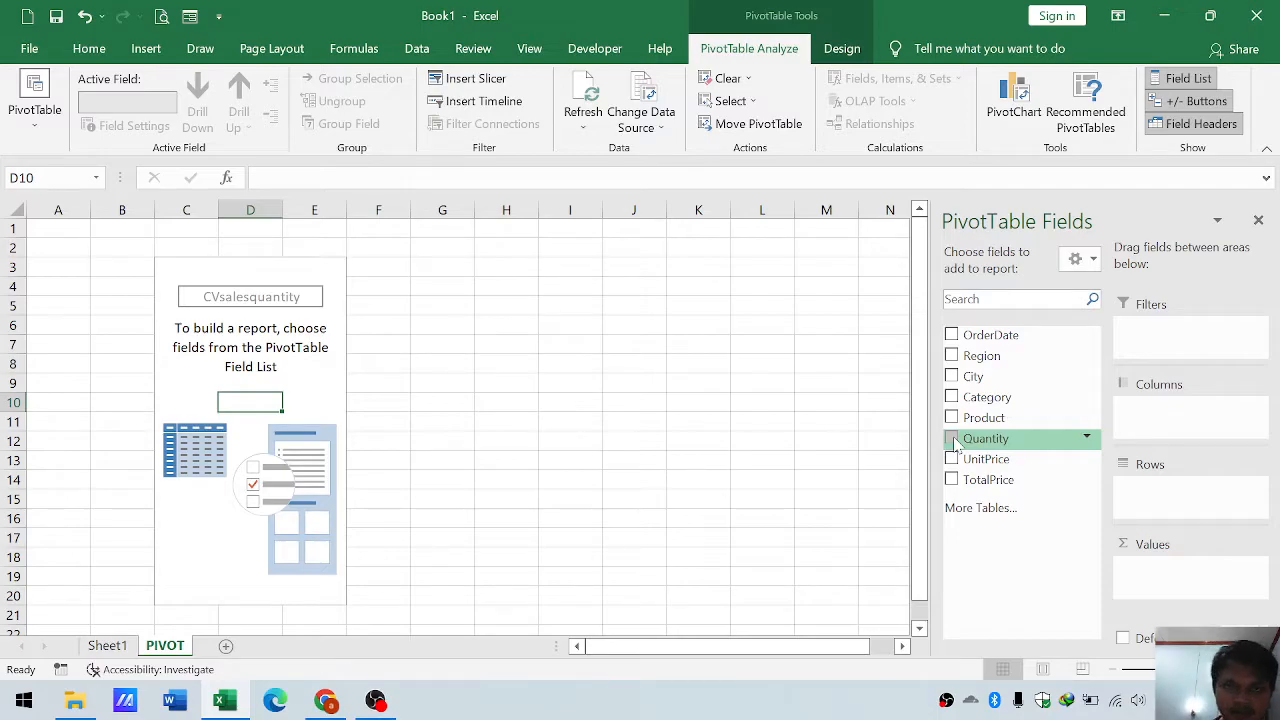
- Add the Quantity field to the PivotTable's values as a sum
drag(955, 442, 1150, 570)
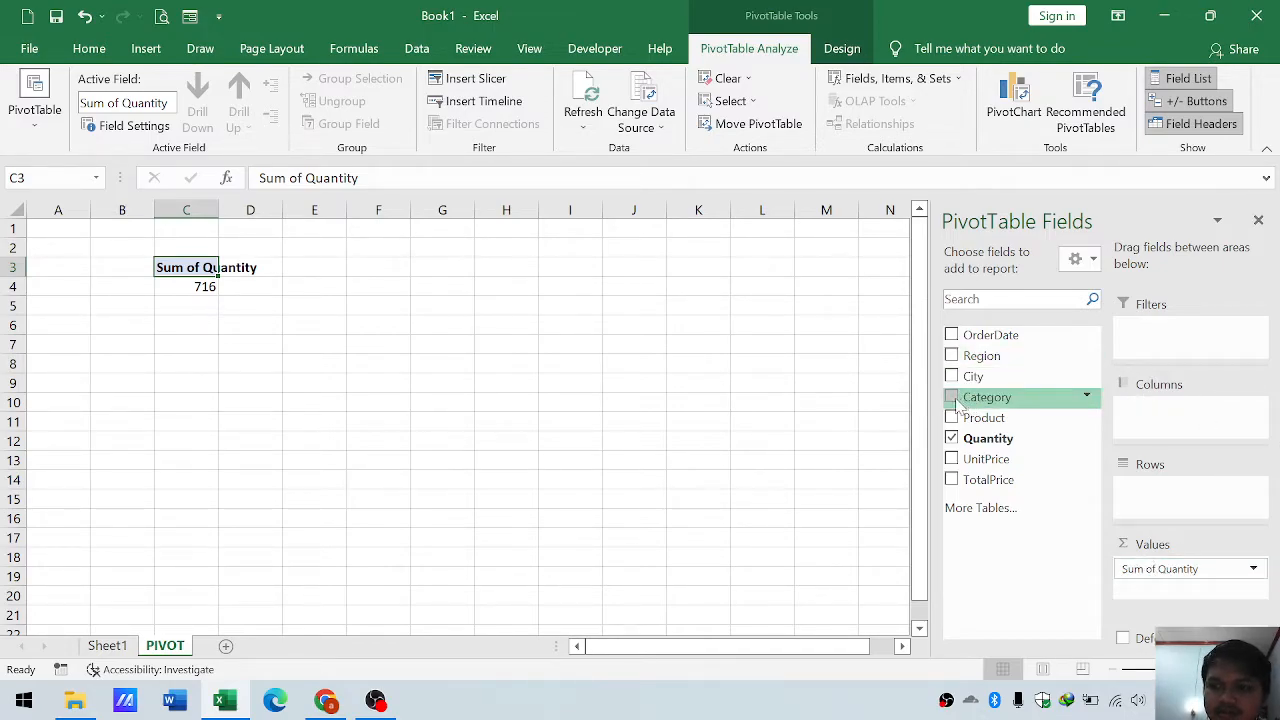
- Add the Category field to the PivotTable's rows and autofit the width of column C
drag(962, 401, 1150, 490)
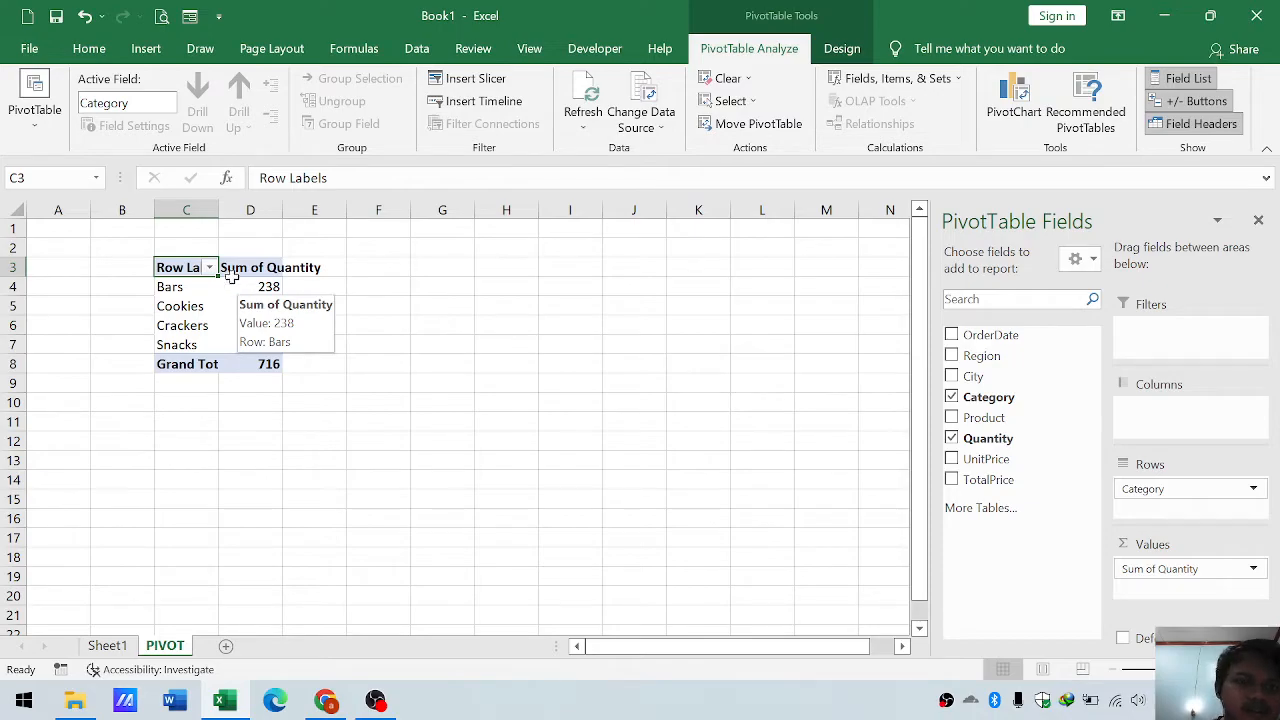
double_click(219, 204)
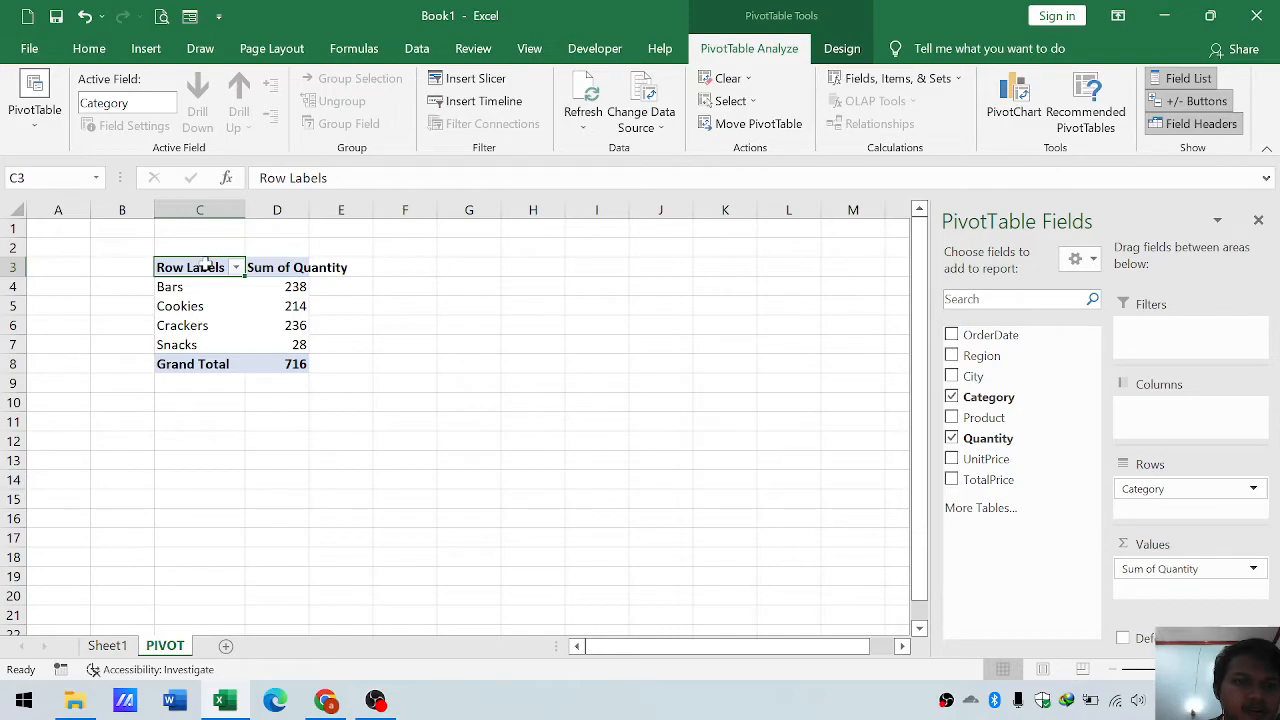
- Replace the Row Labels header in cell C3 with "Categoty"
drag(330, 180, 258, 179)
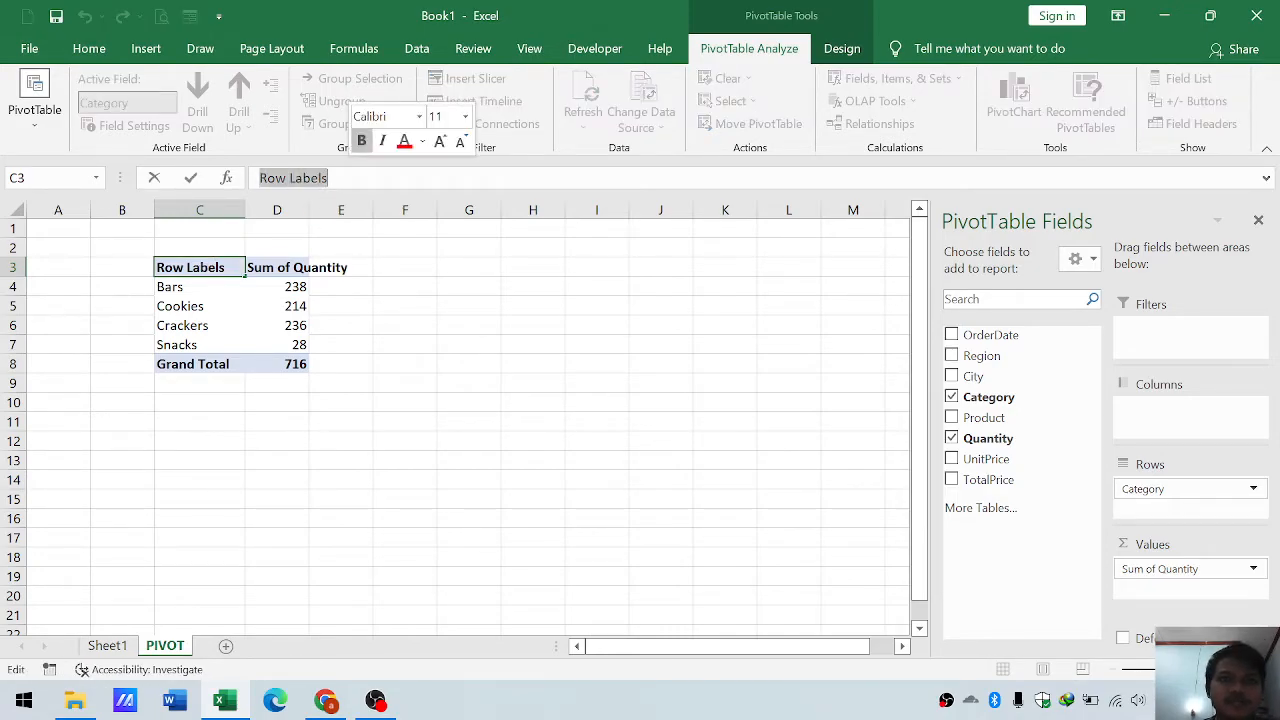
key(BackSpace)
text(Cat)
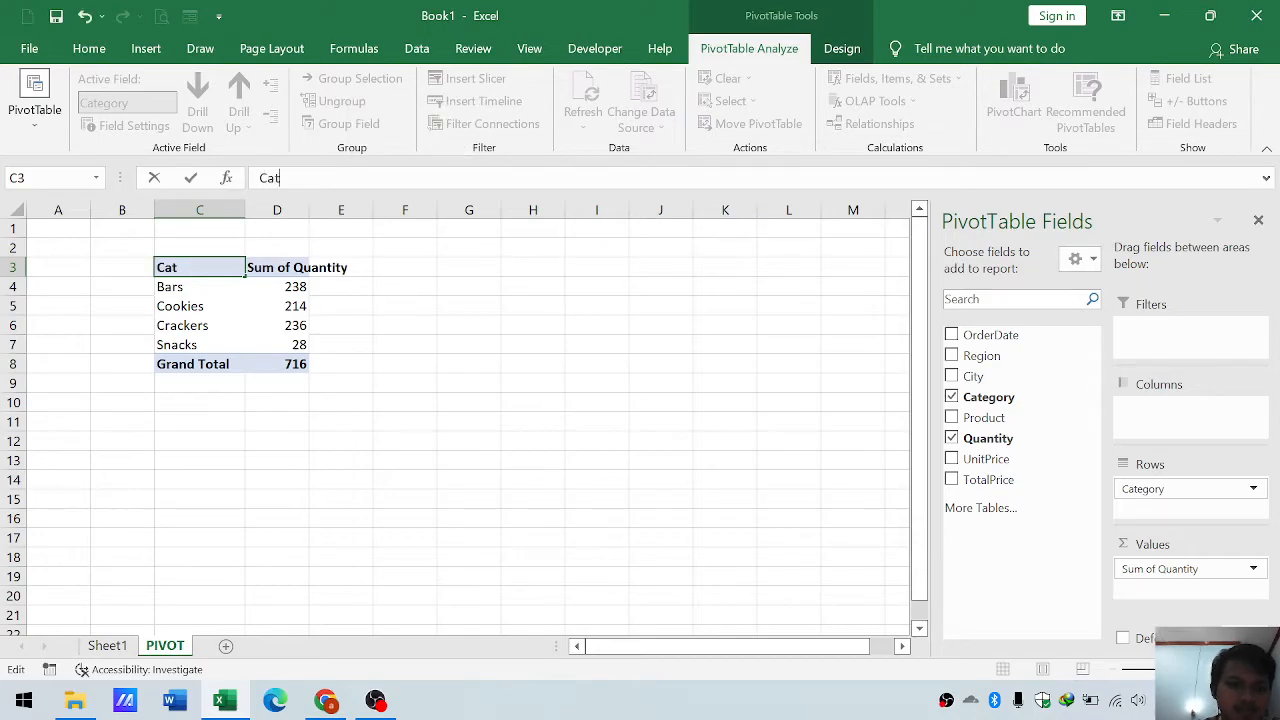
text(eg)
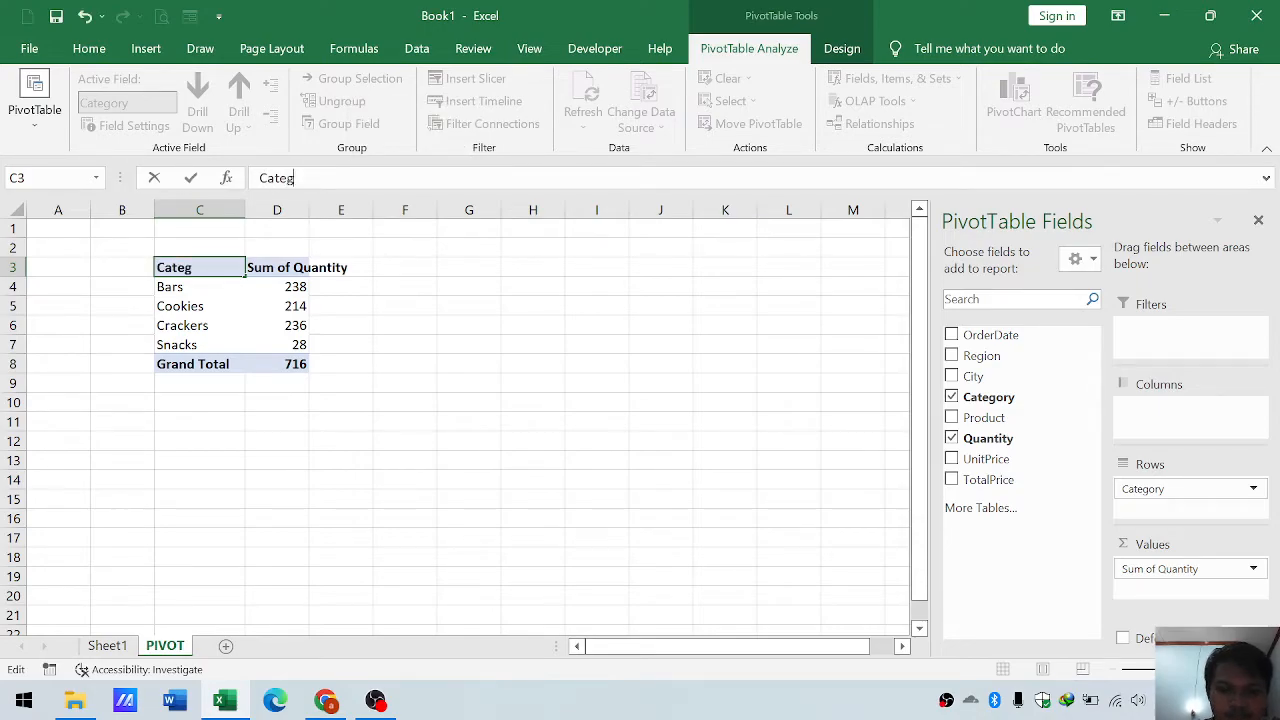
text(oty)
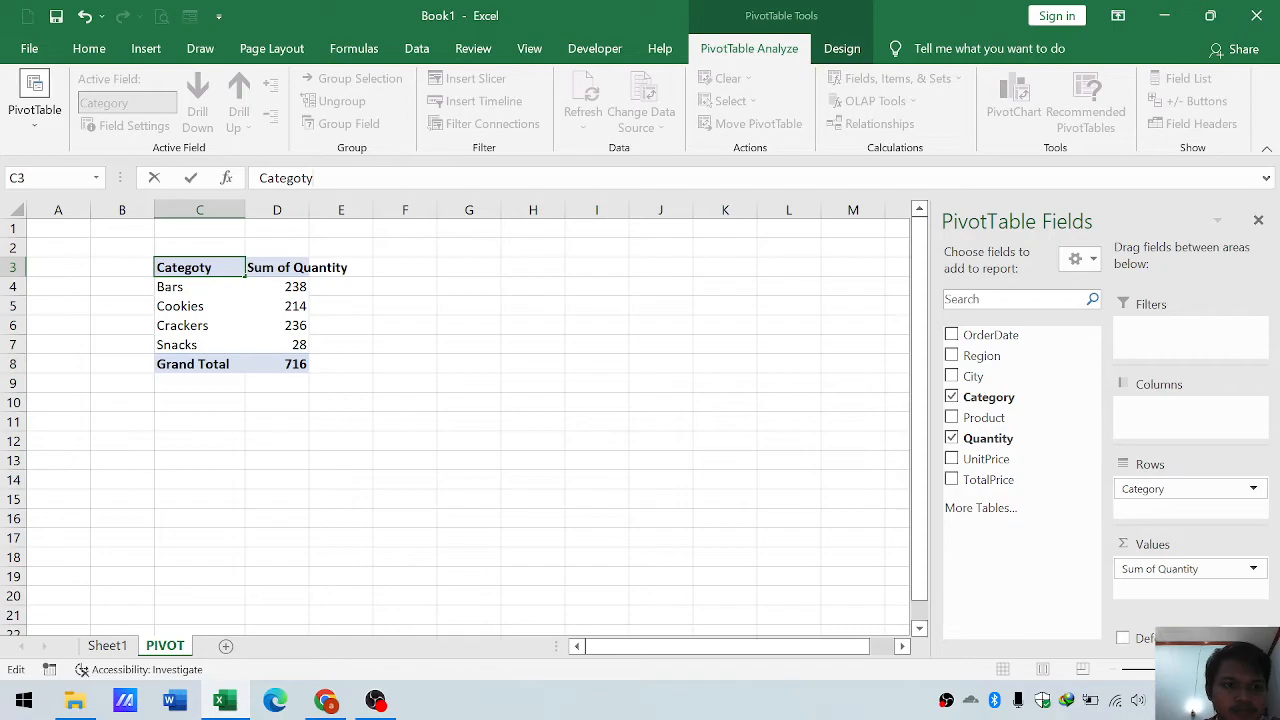
key(Return)
key(Up)
- Rename the Sum of Quantity header in cell D3 as "Total Quantity"
click(290, 267)
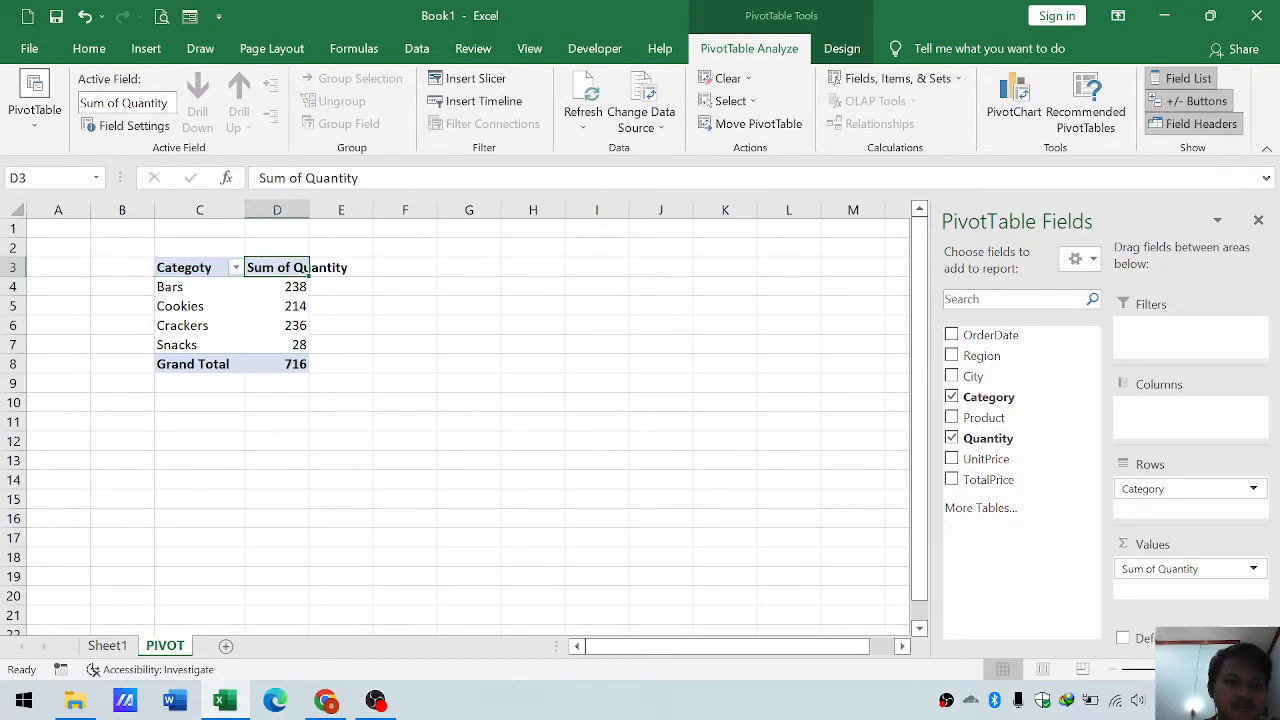
drag(302, 178, 259, 178)
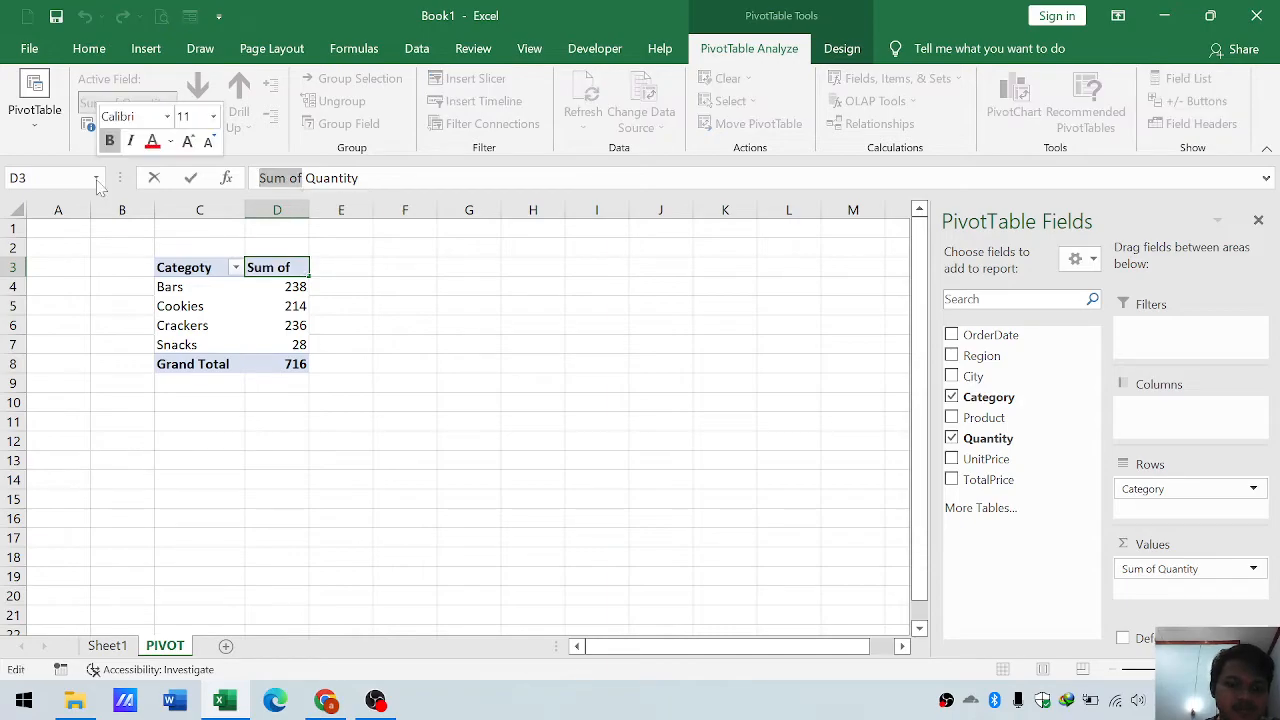
key(Return)
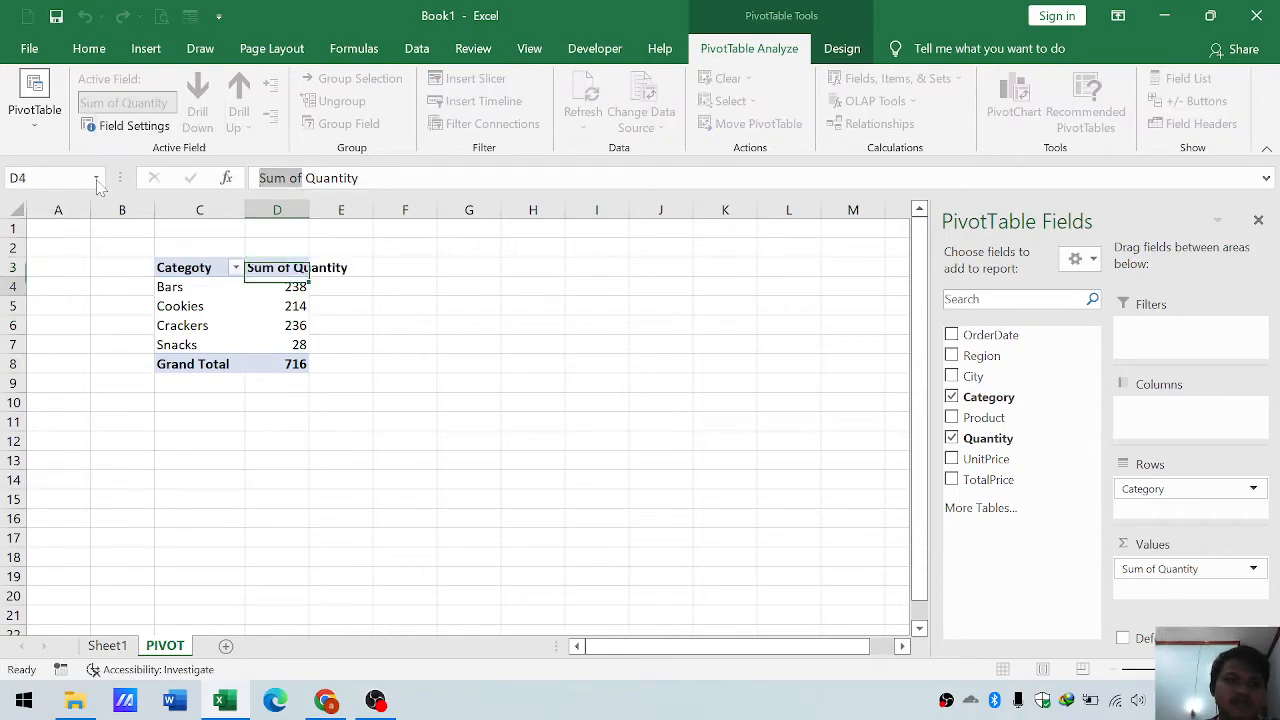
key(Up)
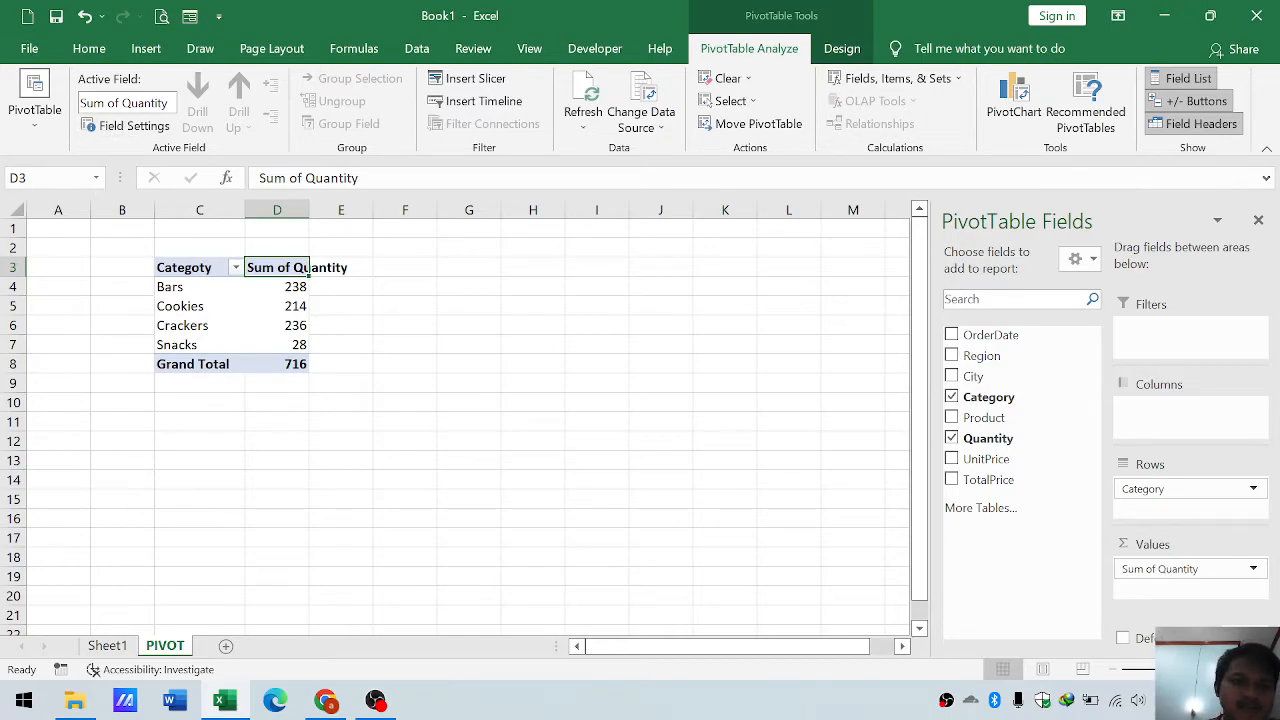
drag(305, 178, 259, 178)
text(Total)
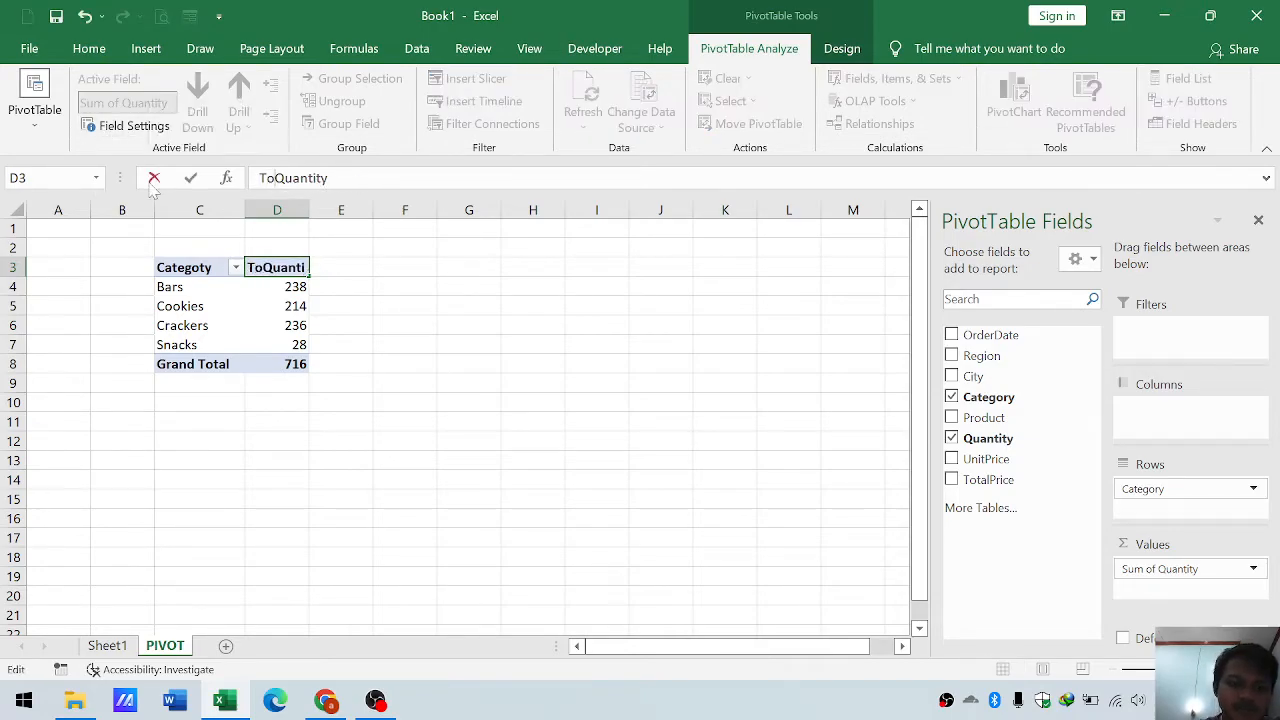
key(Return)
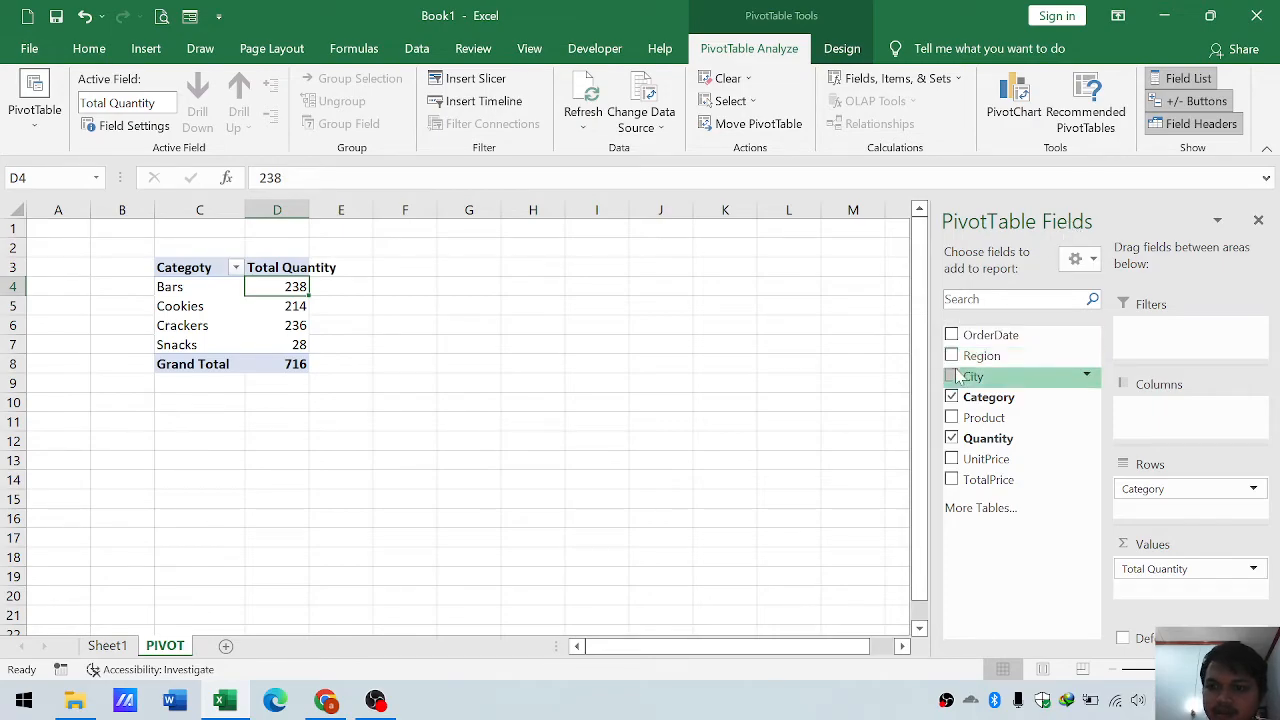
- Try the City field in the PivotTable's columns, and remove it from the layout again
drag(955, 383, 1151, 409)
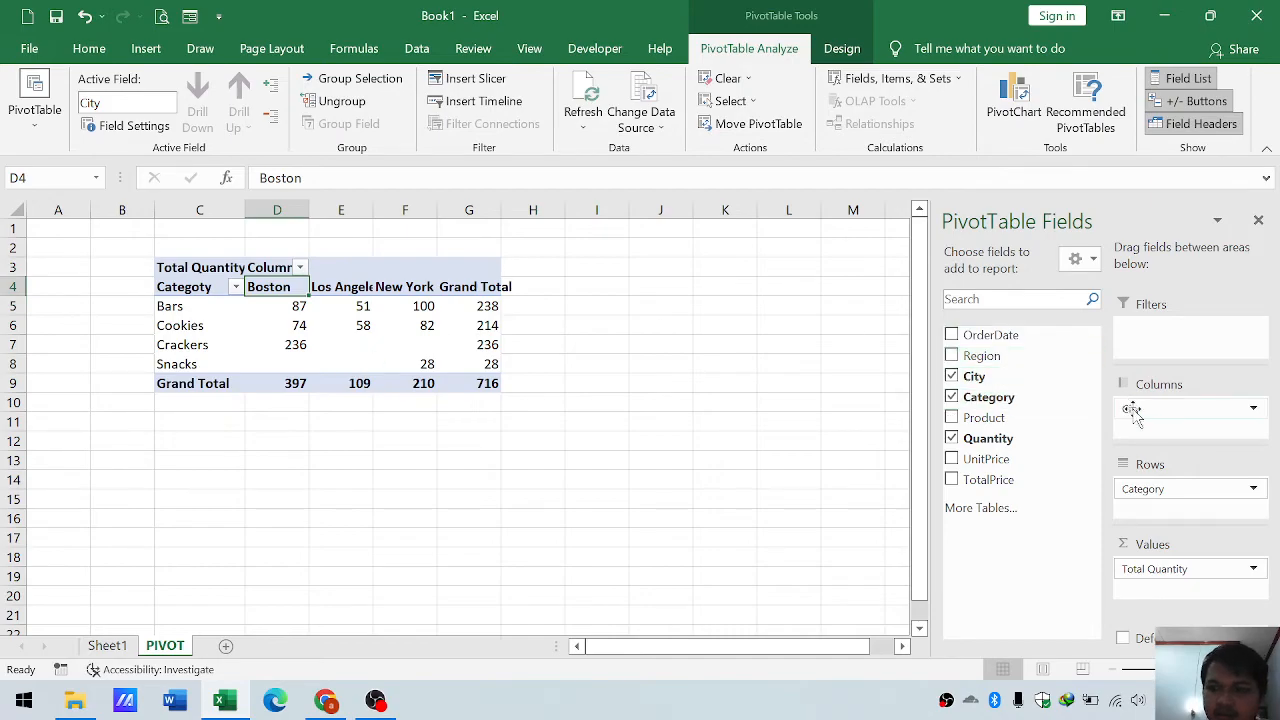
drag(1210, 410, 888, 538)
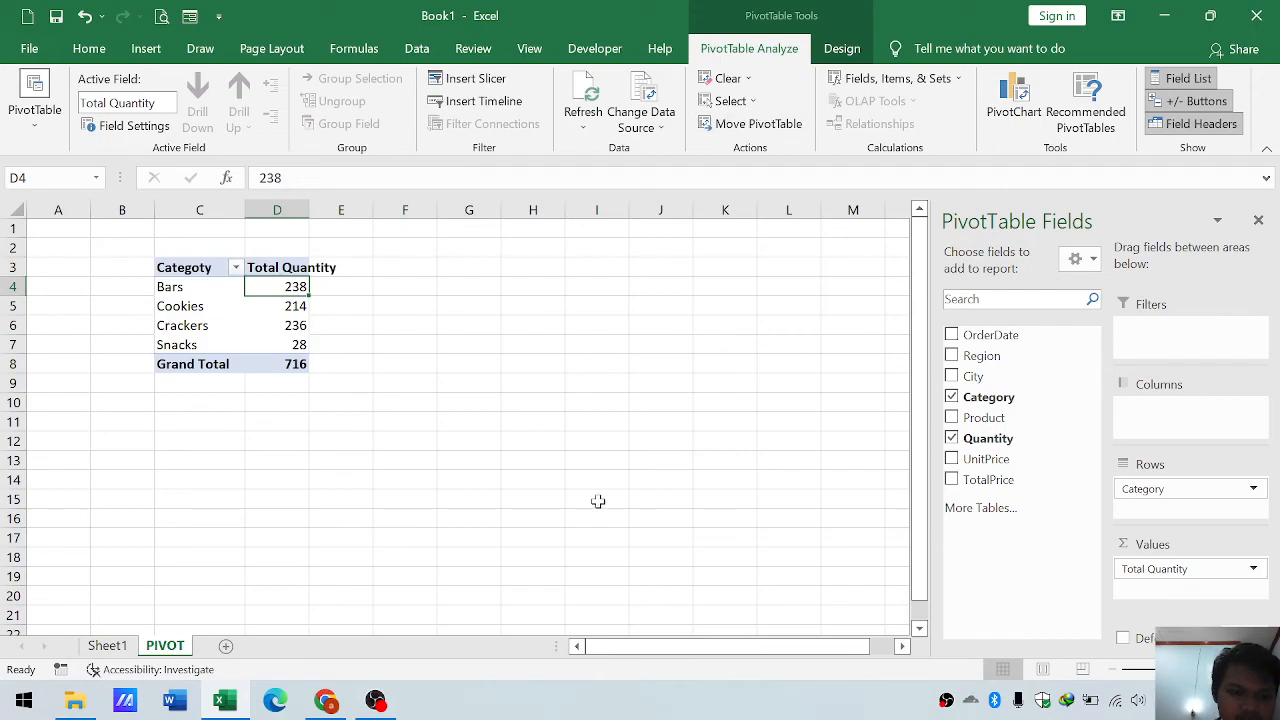
click(376, 710)
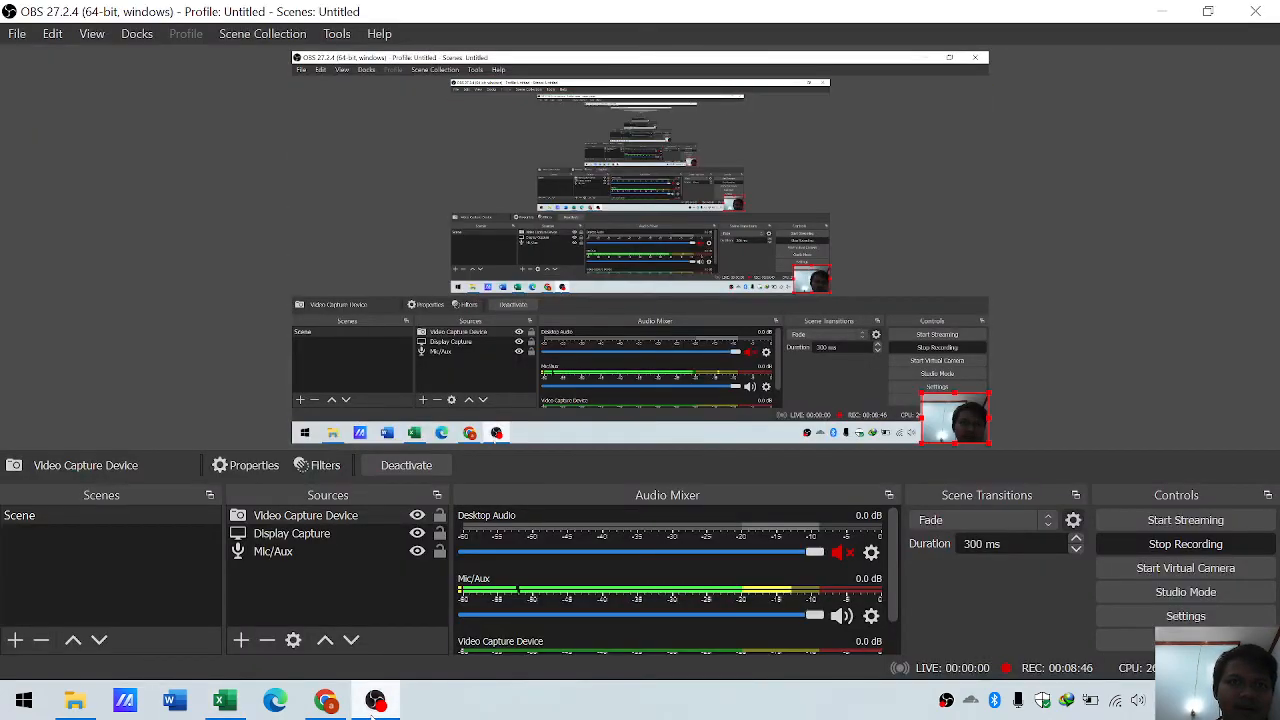